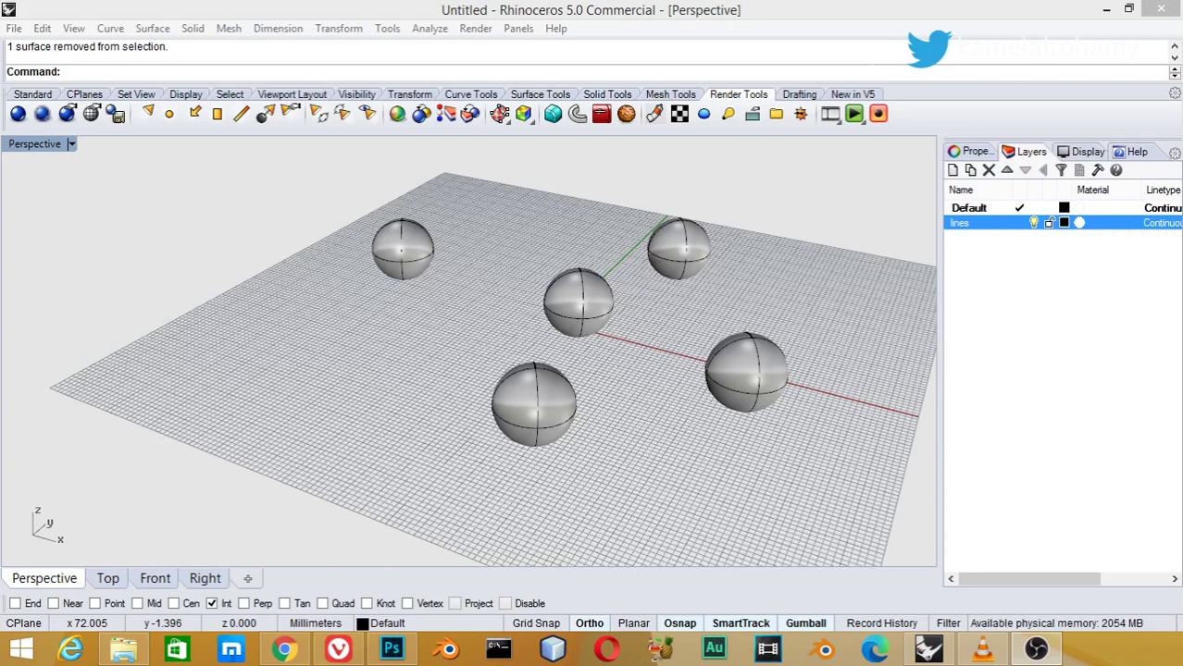
# In the Perspective viewport, crossing-select four spheres, then deselect them, twice
pyautogui.click(777, 421)
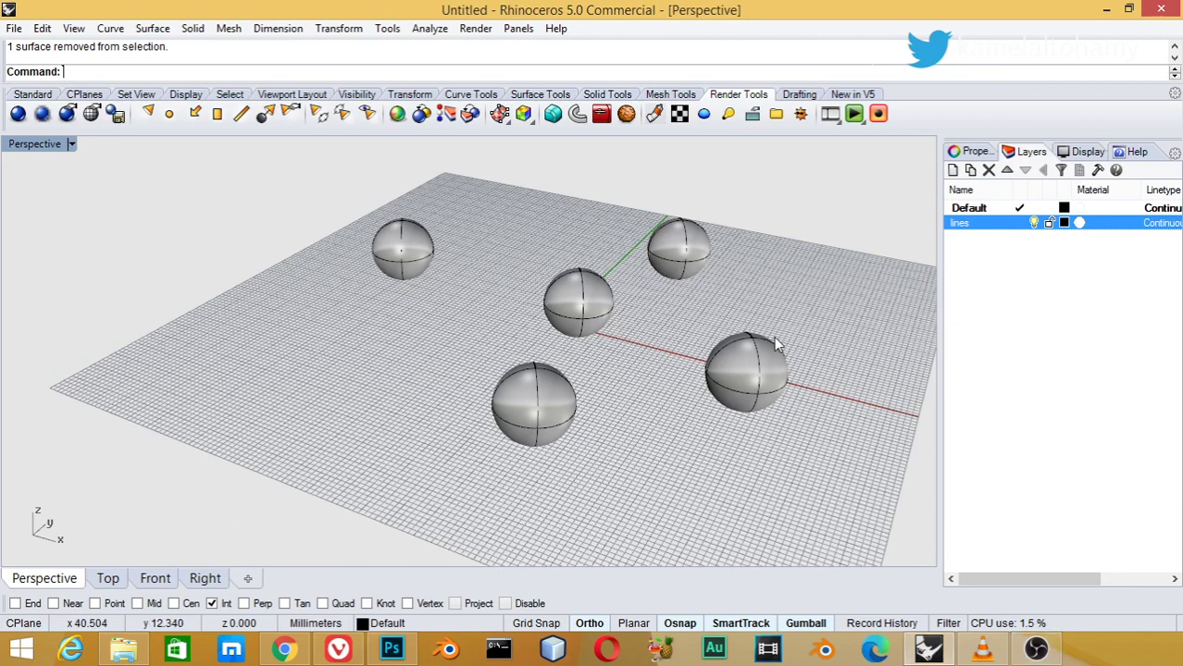
pyautogui.moveTo(641, 406); pyautogui.dragTo(502, 446)
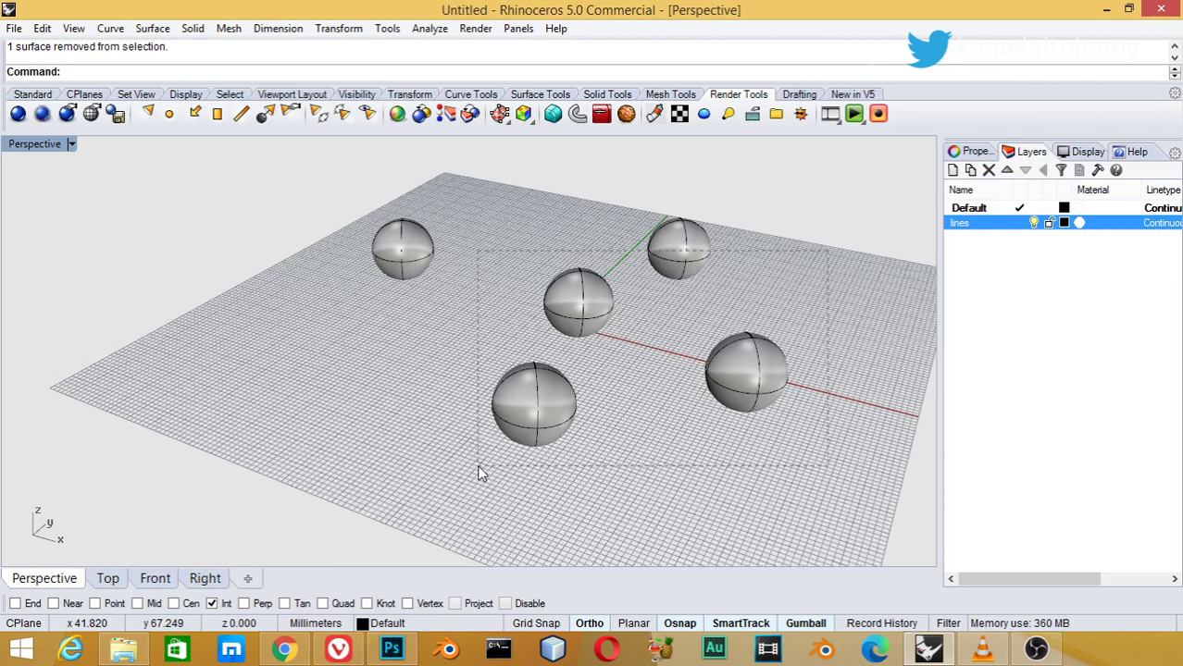
pyautogui.moveTo(479, 472); pyautogui.dragTo(478, 470)
pyautogui.click(655, 407)
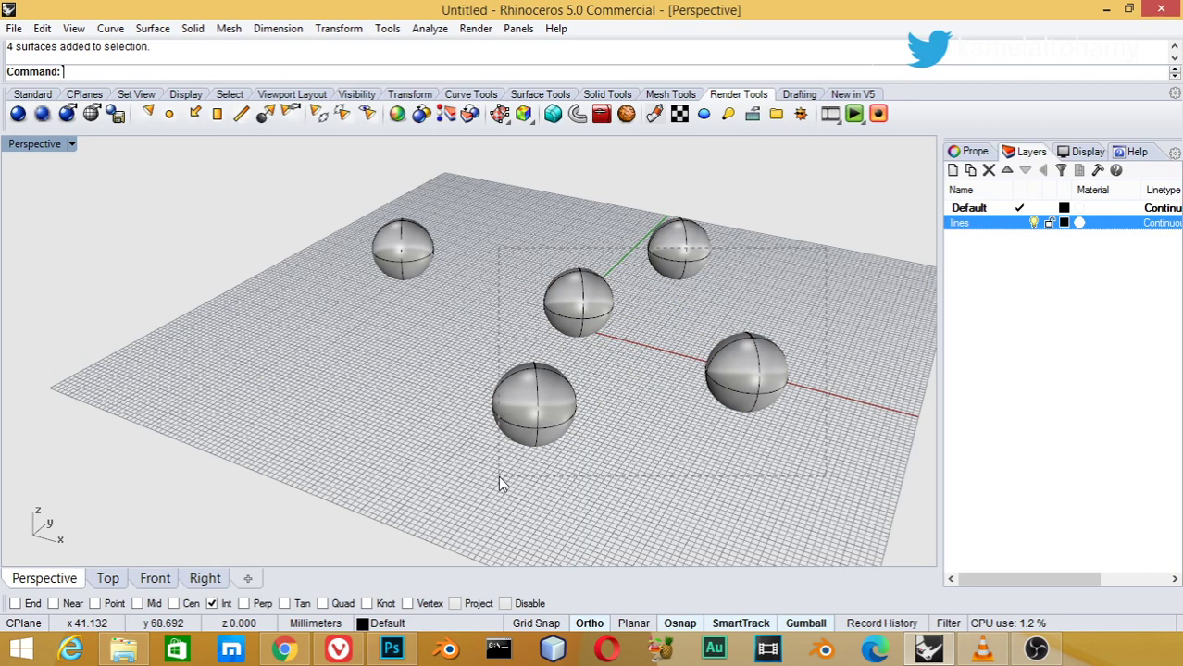
pyautogui.moveTo(498, 475); pyautogui.dragTo(498, 476)
pyautogui.click(469, 441)
# Window-select the left spheres, then the centre and front spheres, deselecting after each
pyautogui.moveTo(356, 211)
pyautogui.mouseDown()
pyautogui.moveTo(678, 511)
pyautogui.moveTo(582, 521)
pyautogui.mouseUp()
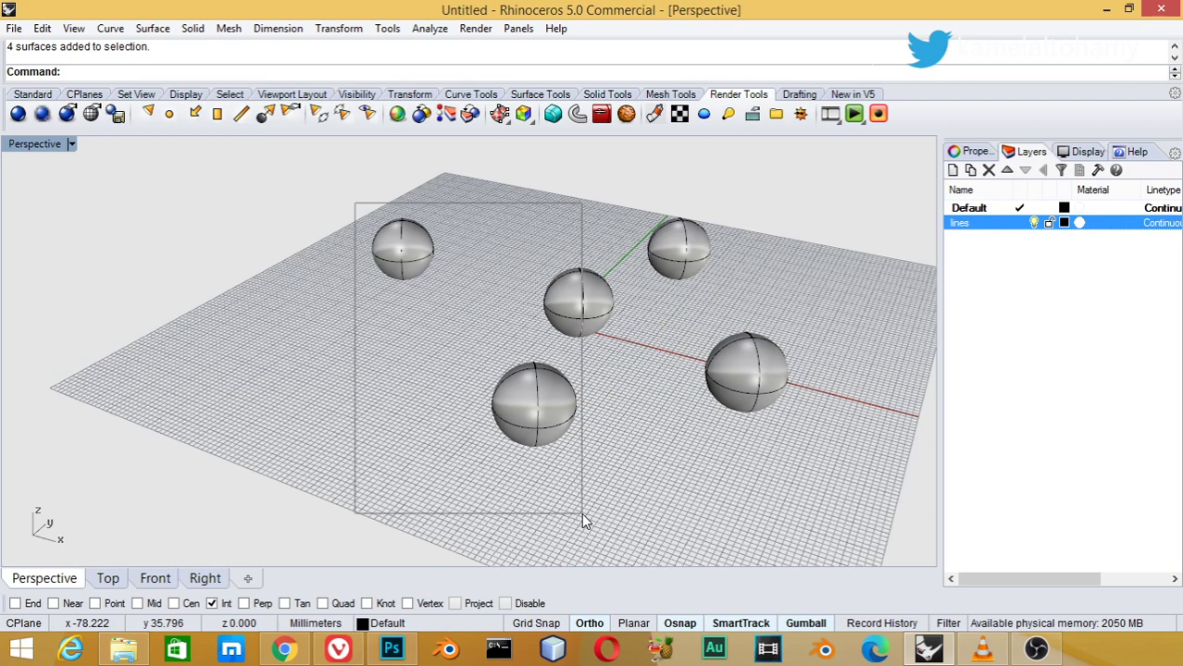
pyautogui.moveTo(581, 513); pyautogui.dragTo(582, 513)
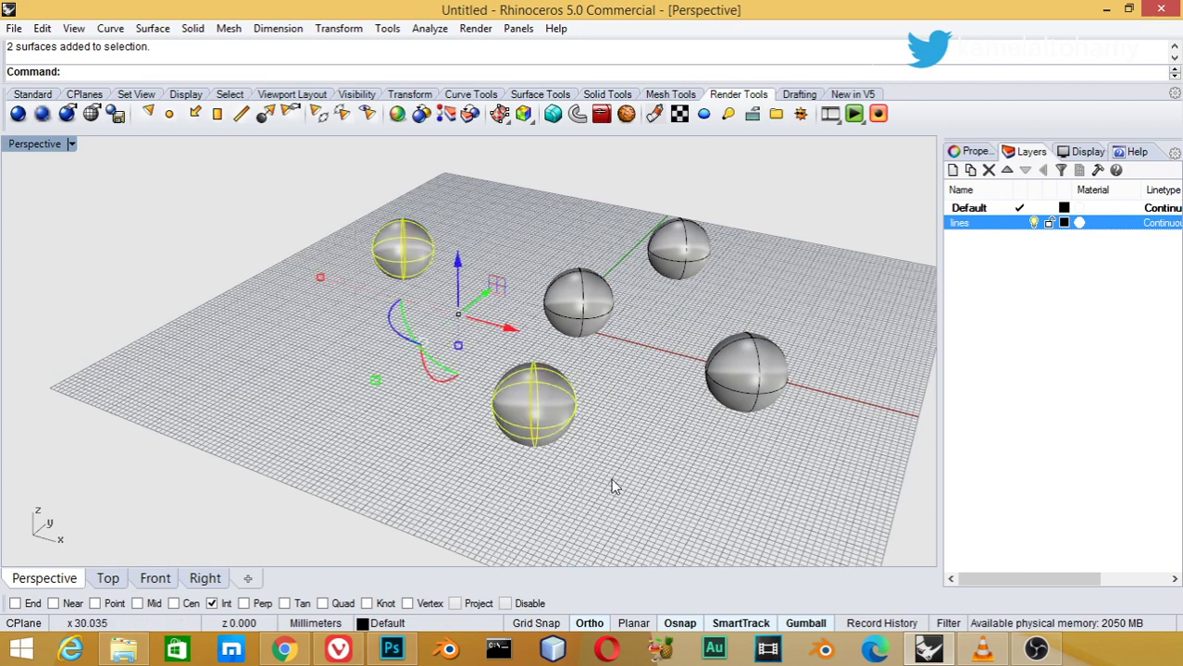
pyautogui.click(647, 419)
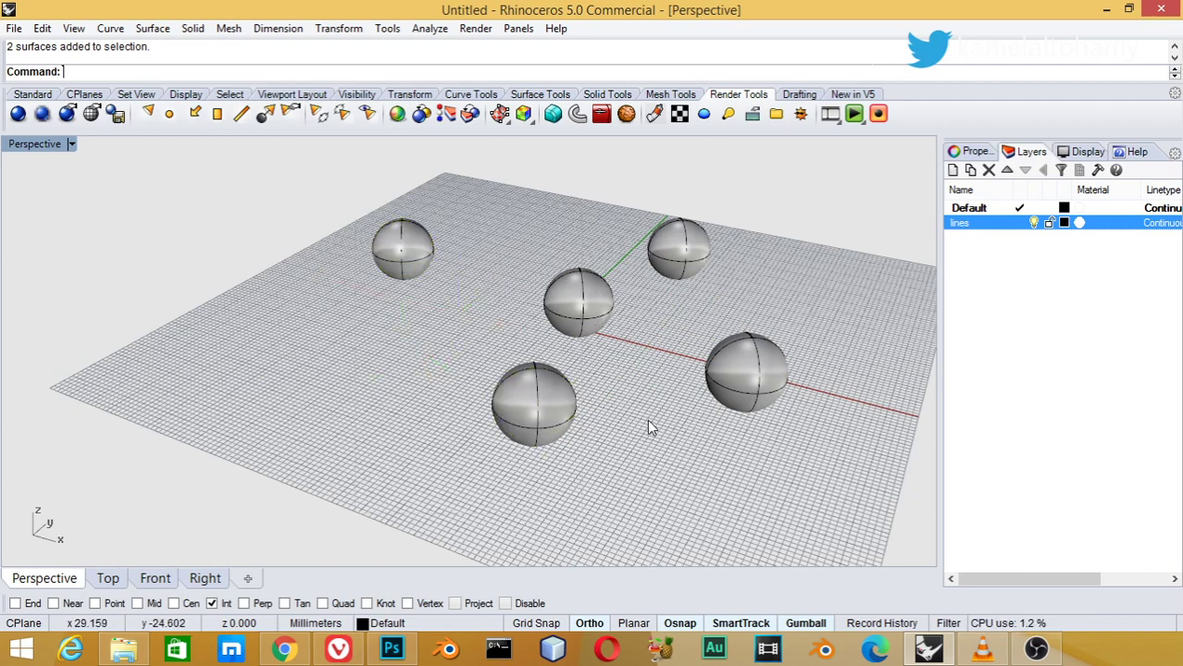
pyautogui.moveTo(462, 201); pyautogui.dragTo(582, 475)
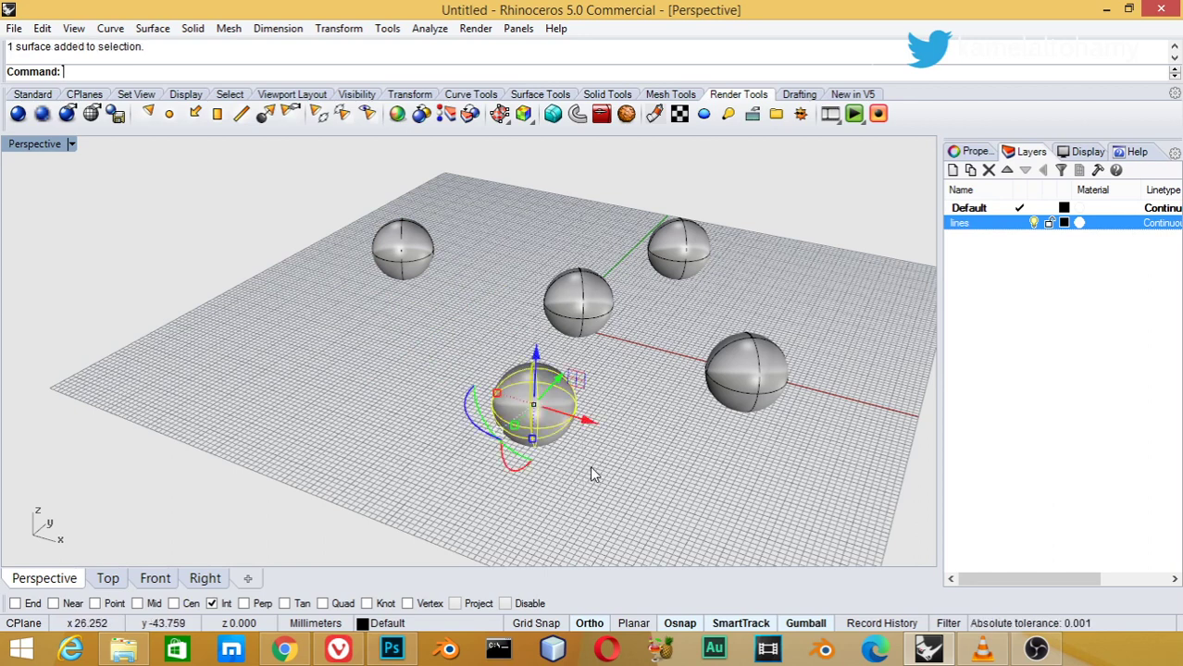
pyautogui.click(637, 442)
pyautogui.moveTo(470, 216); pyautogui.dragTo(663, 511)
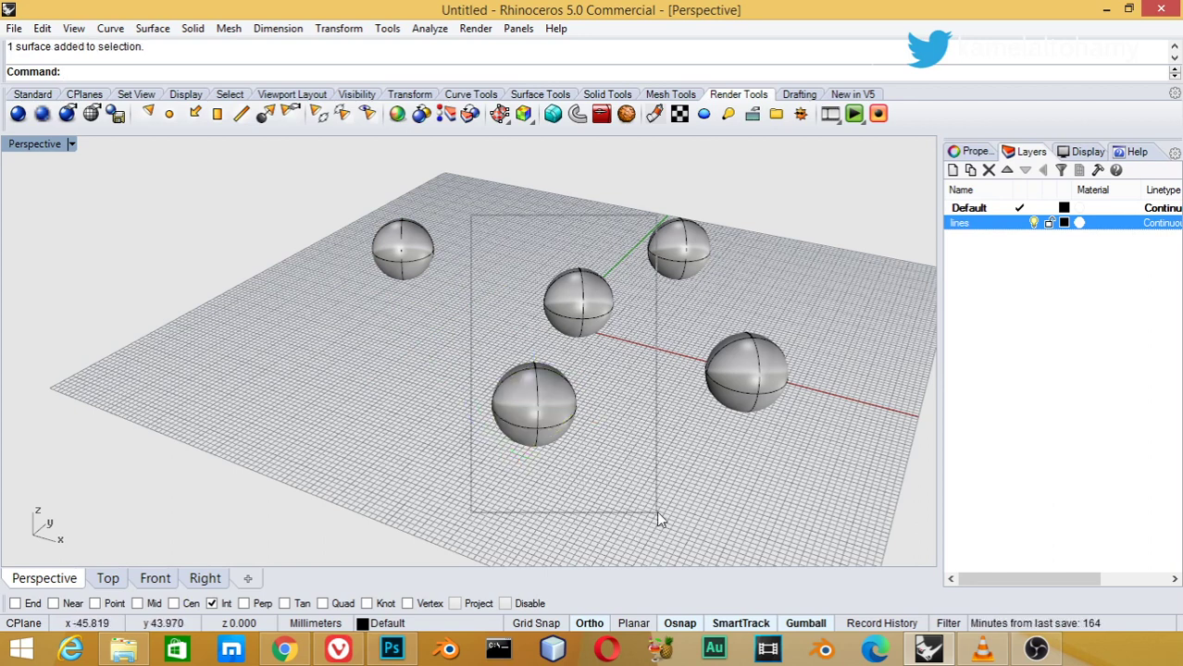
pyautogui.click(647, 512)
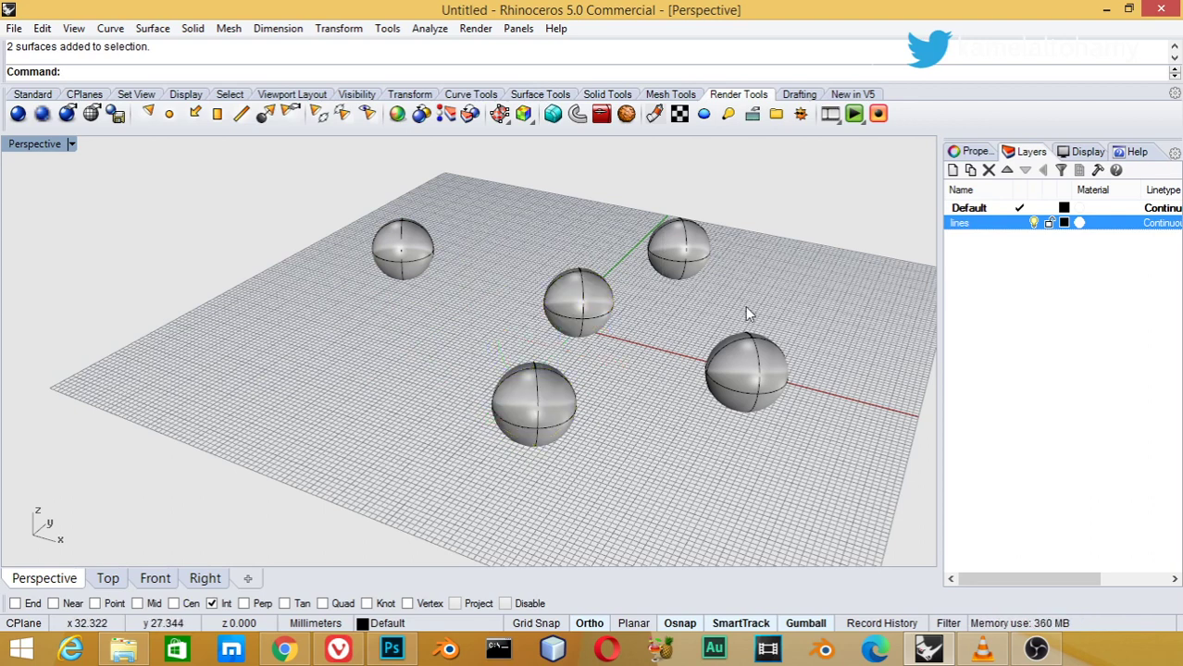
# Drag a right-to-left crossing window touching every sphere to select all five
pyautogui.moveTo(859, 223); pyautogui.dragTo(574, 482)
pyautogui.moveTo(416, 514); pyautogui.dragTo(402, 522)
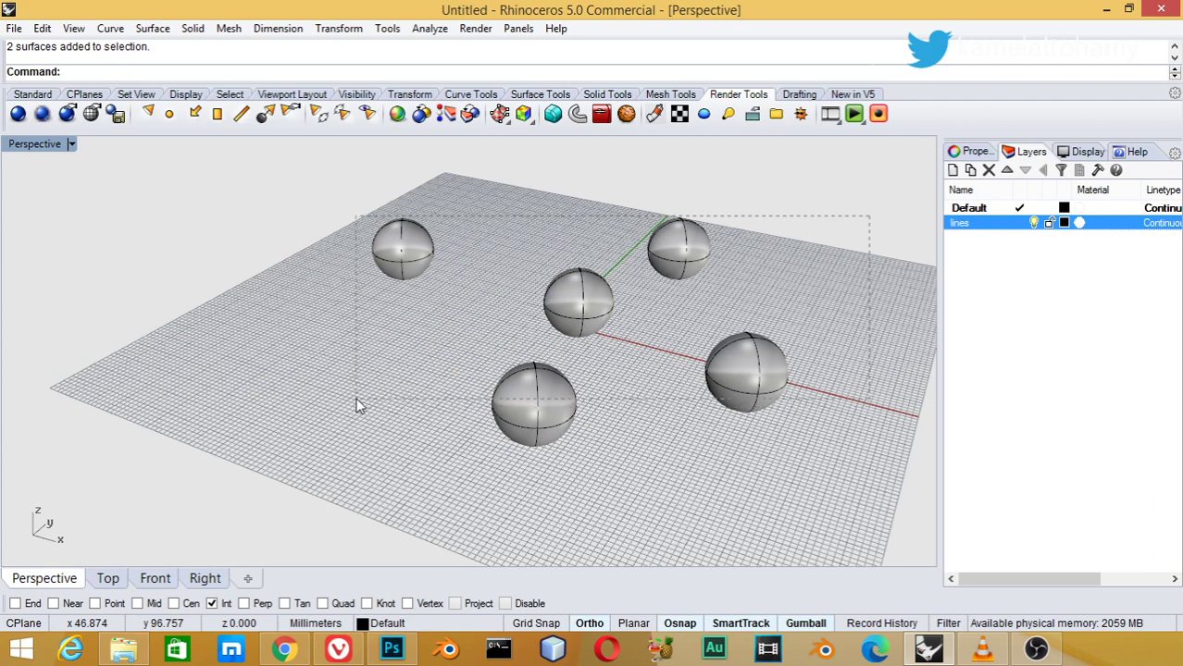
pyautogui.moveTo(355, 394); pyautogui.dragTo(354, 394)
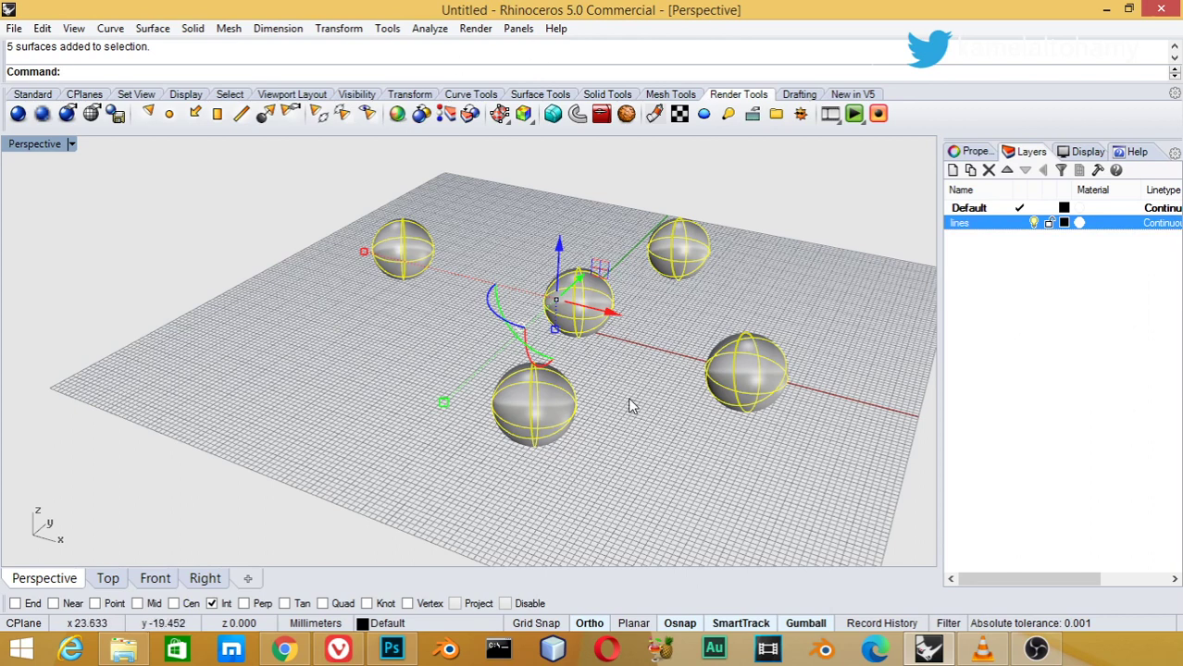
# Clear the selection with Esc, then click each of the five spheres to select them
pyautogui.press('Escape')
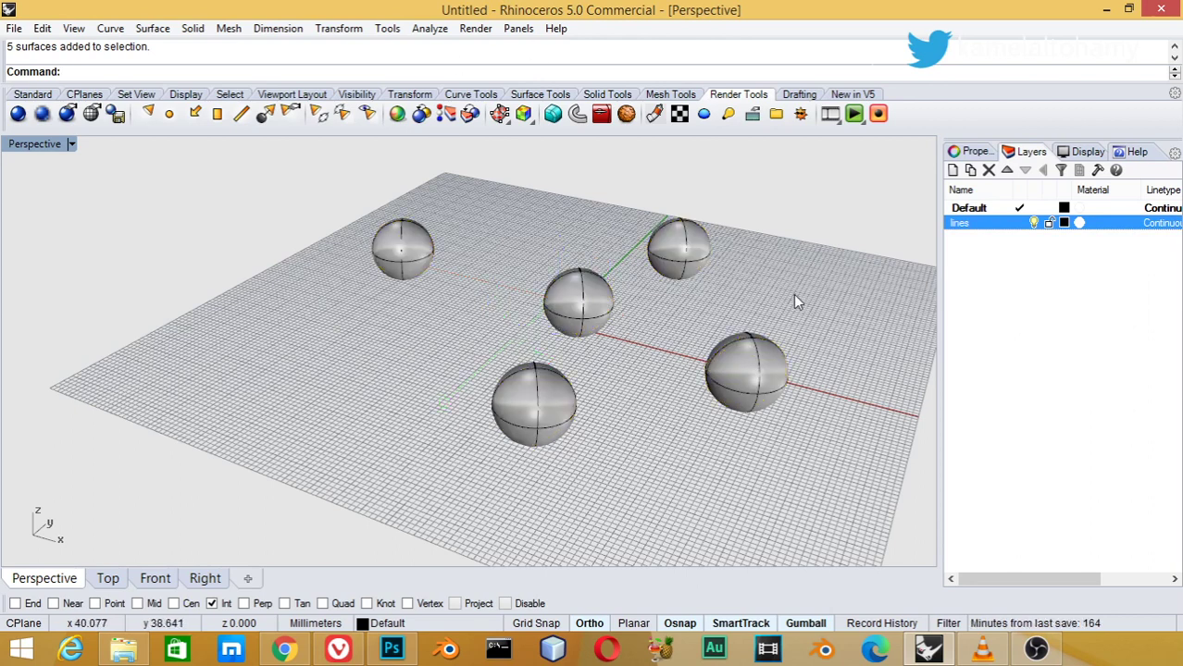
pyautogui.click(765, 376)
pyautogui.keyDown('shift'); pyautogui.click(685, 261); pyautogui.keyUp('shift')
pyautogui.keyDown('shift'); pyautogui.click(592, 319); pyautogui.keyUp('shift')
pyautogui.keyDown('shift'); pyautogui.click(551, 389); pyautogui.keyUp('shift')
pyautogui.keyDown('shift'); pyautogui.click(408, 264); pyautogui.keyUp('shift')
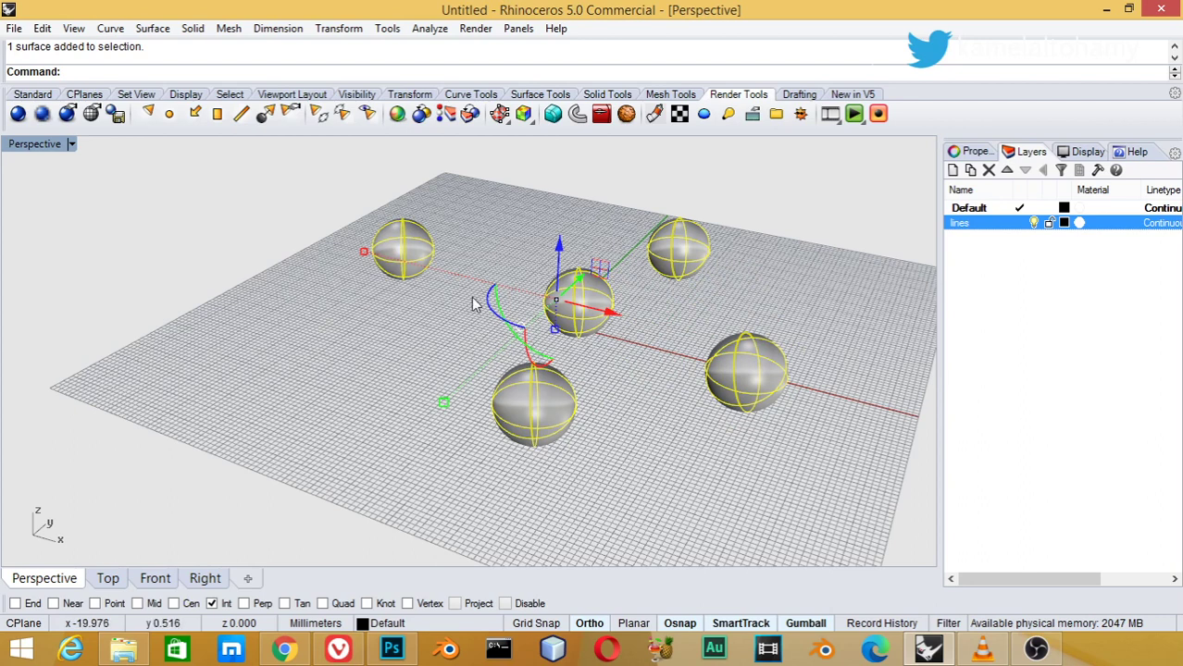
# Remove the five spheres from the selection one by one
pyautogui.keyDown('ctrl'); pyautogui.click(421, 258); pyautogui.keyUp('ctrl')
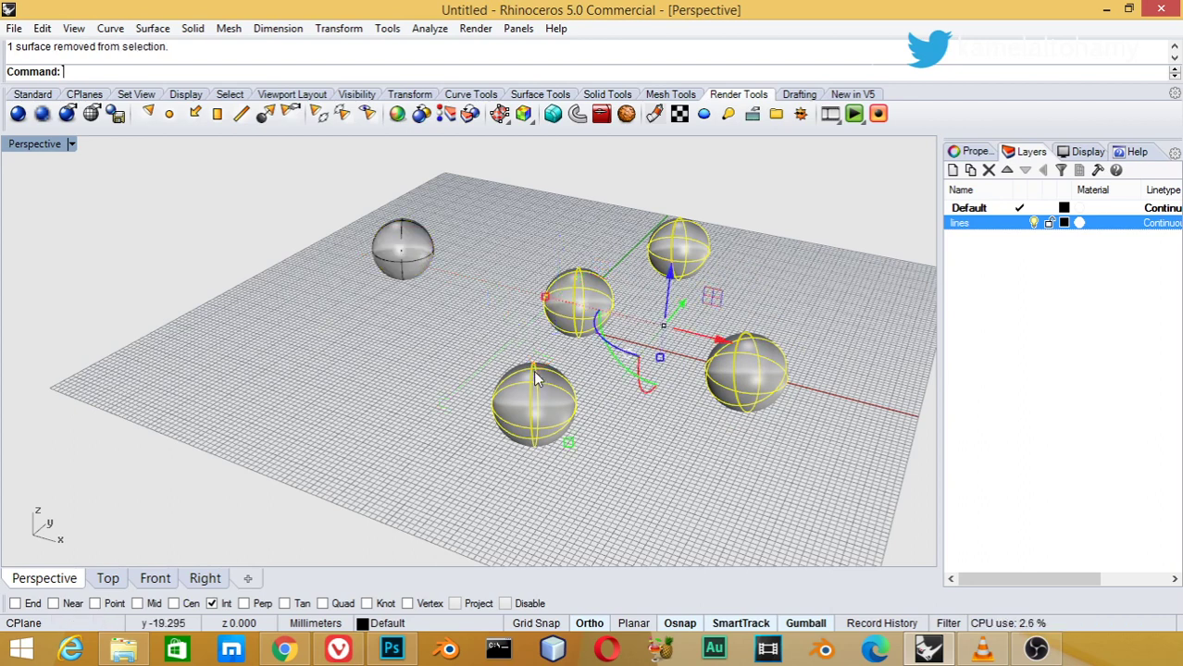
pyautogui.keyDown('ctrl'); pyautogui.click(534, 374); pyautogui.keyUp('ctrl')
pyautogui.keyDown('ctrl'); pyautogui.click(555, 304); pyautogui.keyUp('ctrl')
pyautogui.keyDown('ctrl'); pyautogui.click(661, 243); pyautogui.keyUp('ctrl')
pyautogui.keyDown('ctrl'); pyautogui.click(732, 365); pyautogui.keyUp('ctrl')
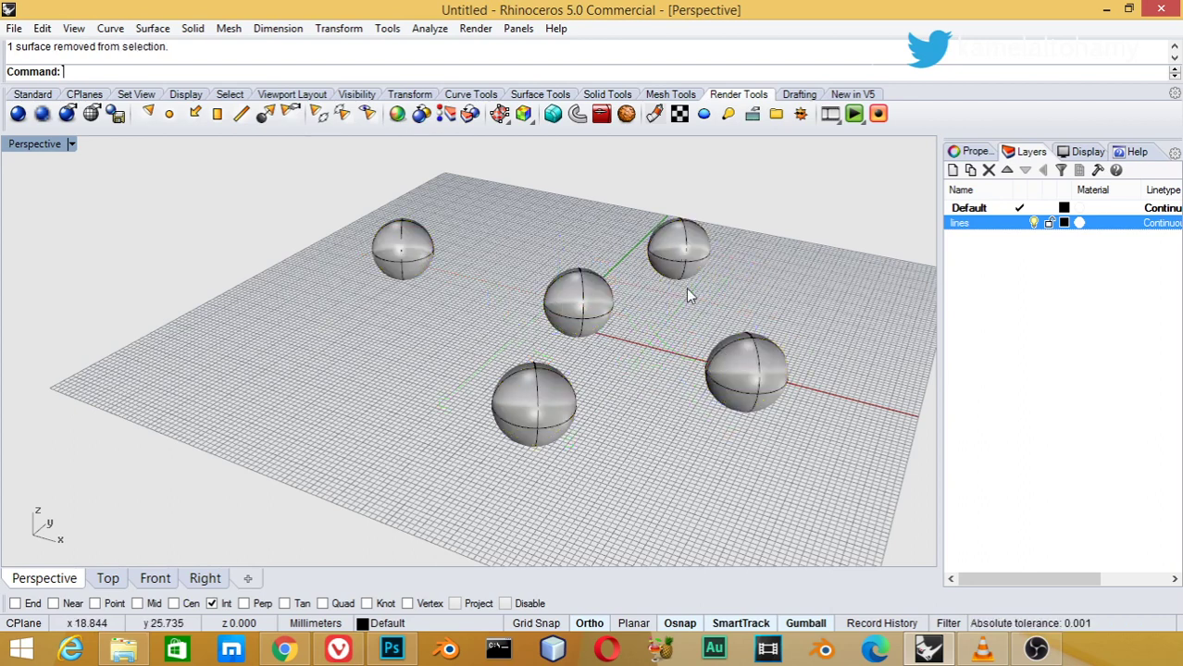
# Select the right, back-right, middle and front spheres, then deselect each again
pyautogui.click(741, 370)
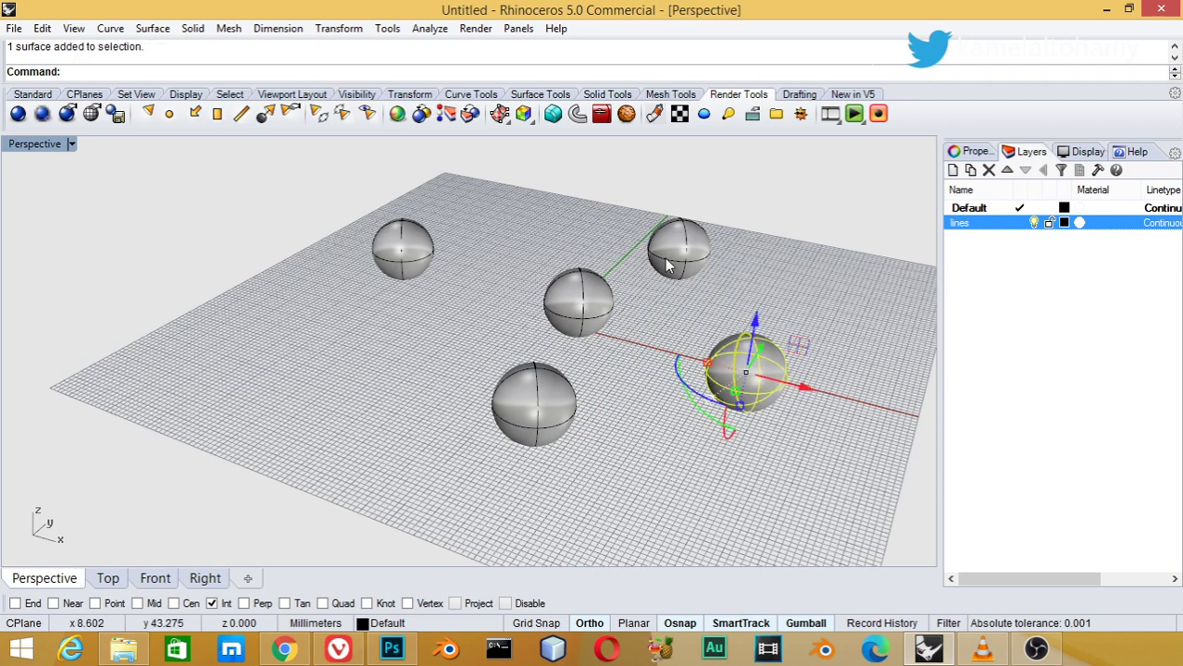
pyautogui.keyDown('shift'); pyautogui.click(668, 266); pyautogui.keyUp('shift')
pyautogui.keyDown('shift'); pyautogui.click(575, 301); pyautogui.keyUp('shift')
pyautogui.keyDown('shift'); pyautogui.click(552, 393); pyautogui.keyUp('shift')
pyautogui.keyDown('ctrl'); pyautogui.click(553, 393); pyautogui.keyUp('ctrl')
pyautogui.keyDown('ctrl'); pyautogui.click(559, 295); pyautogui.keyUp('ctrl')
pyautogui.keyDown('ctrl'); pyautogui.click(678, 250); pyautogui.keyUp('ctrl')
pyautogui.keyDown('ctrl'); pyautogui.click(756, 385); pyautogui.keyUp('ctrl')
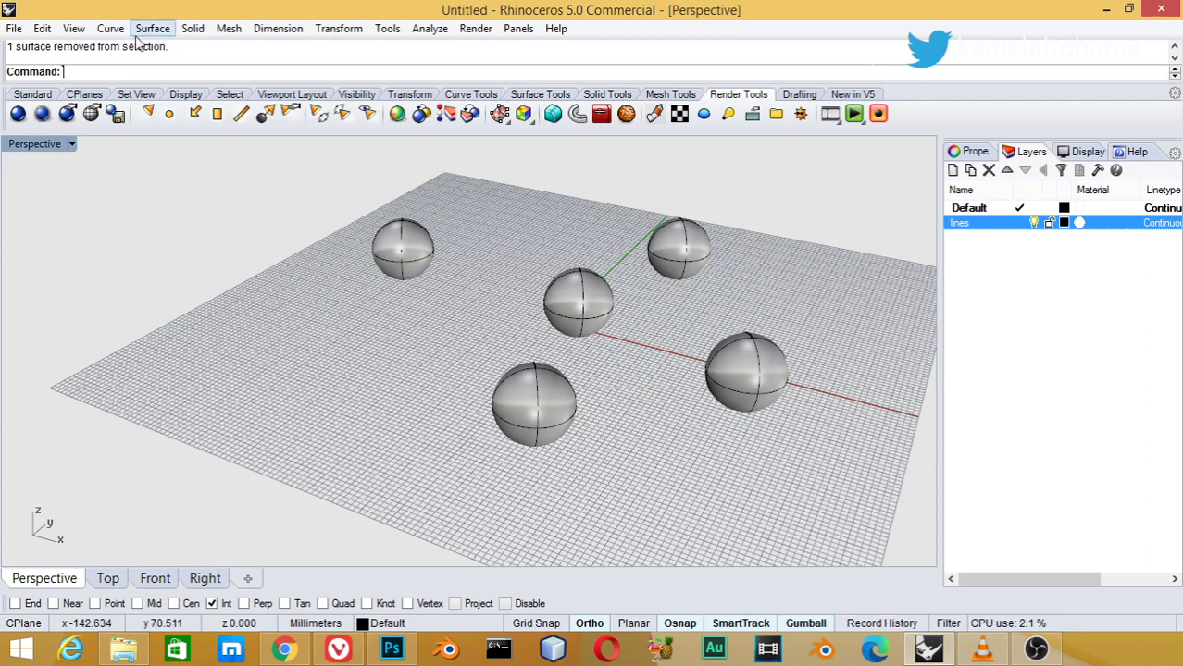
pyautogui.click(43, 29)
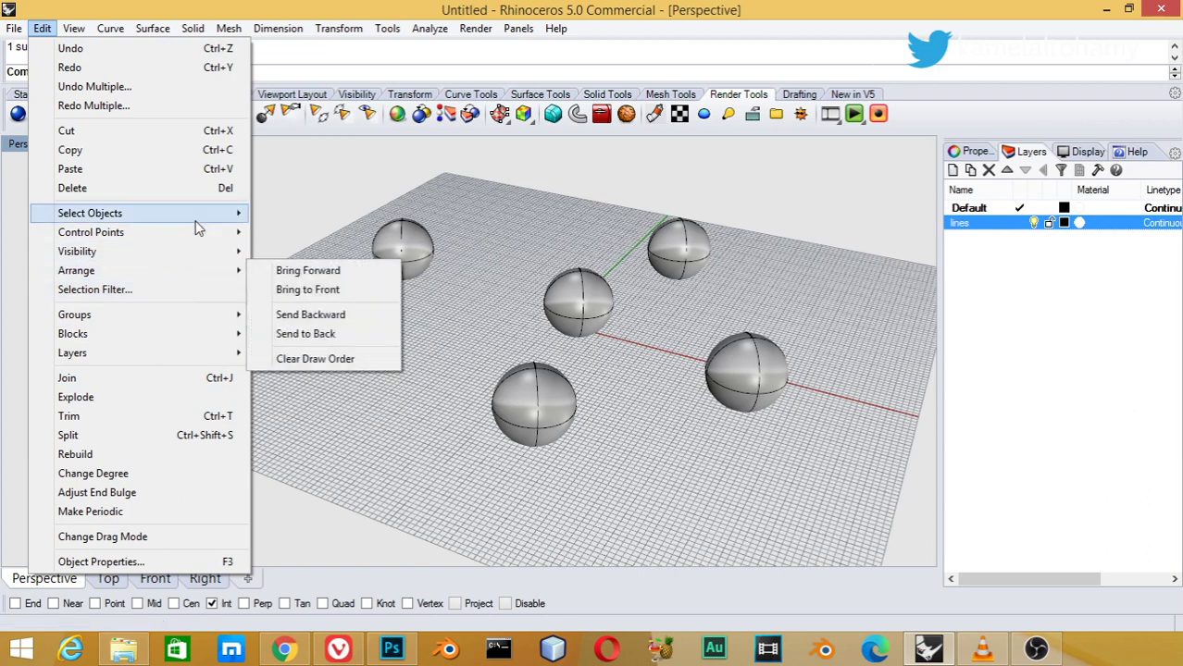
pyautogui.moveTo(90, 213)
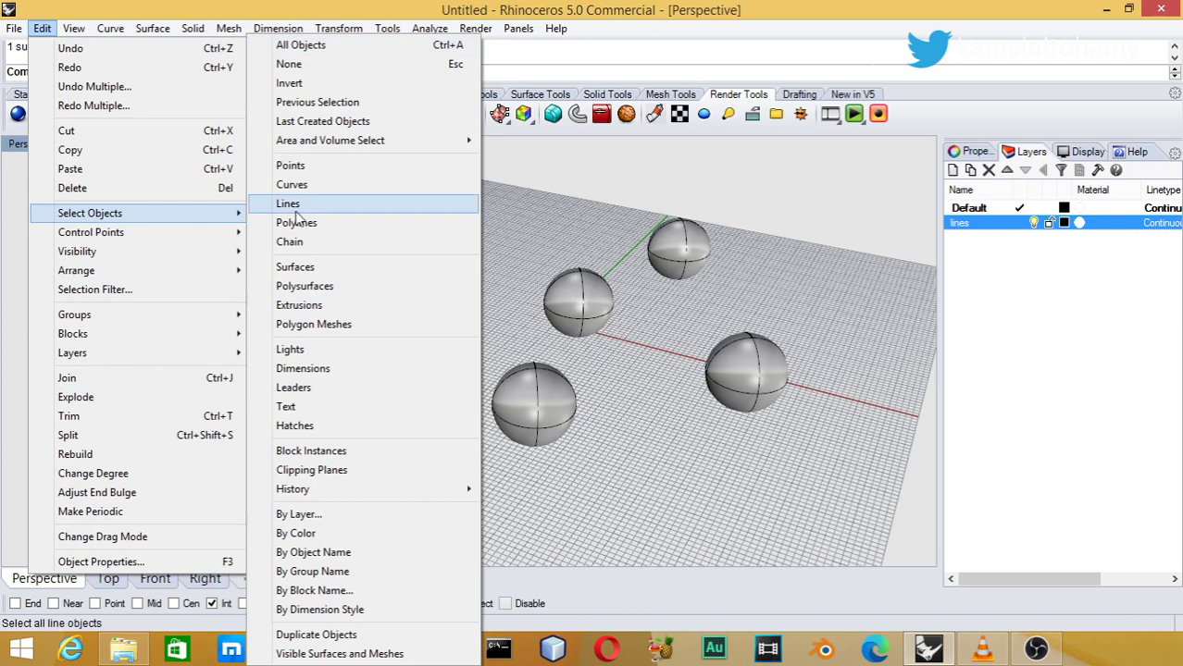
pyautogui.click(296, 268)
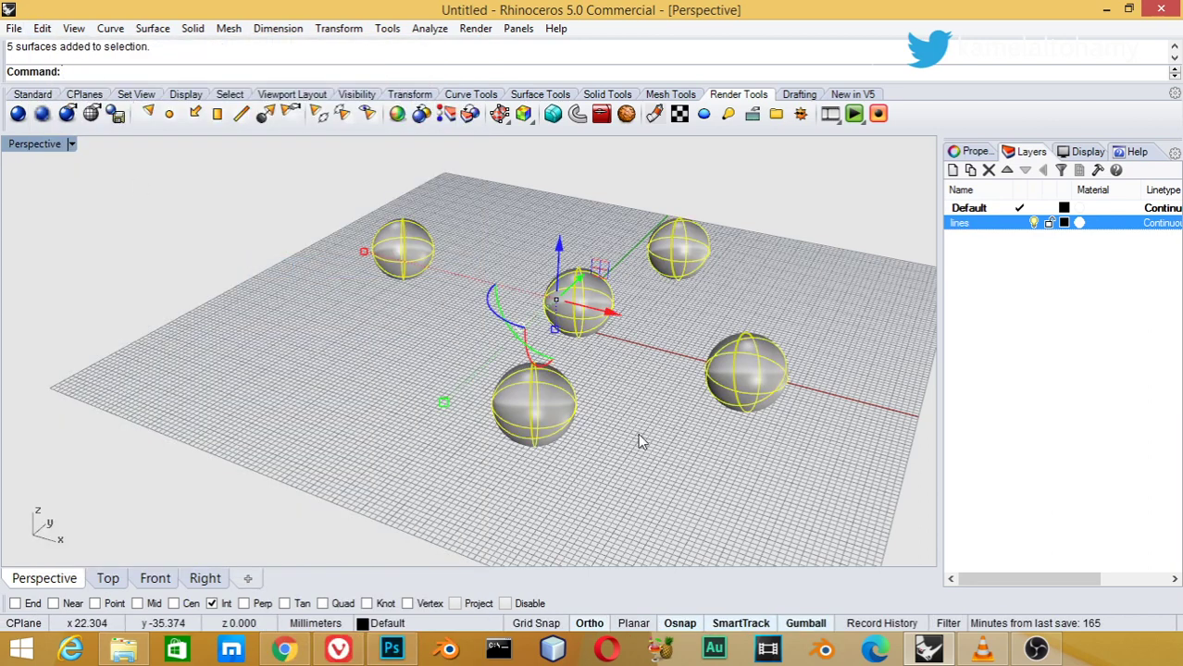
pyautogui.press('Escape')
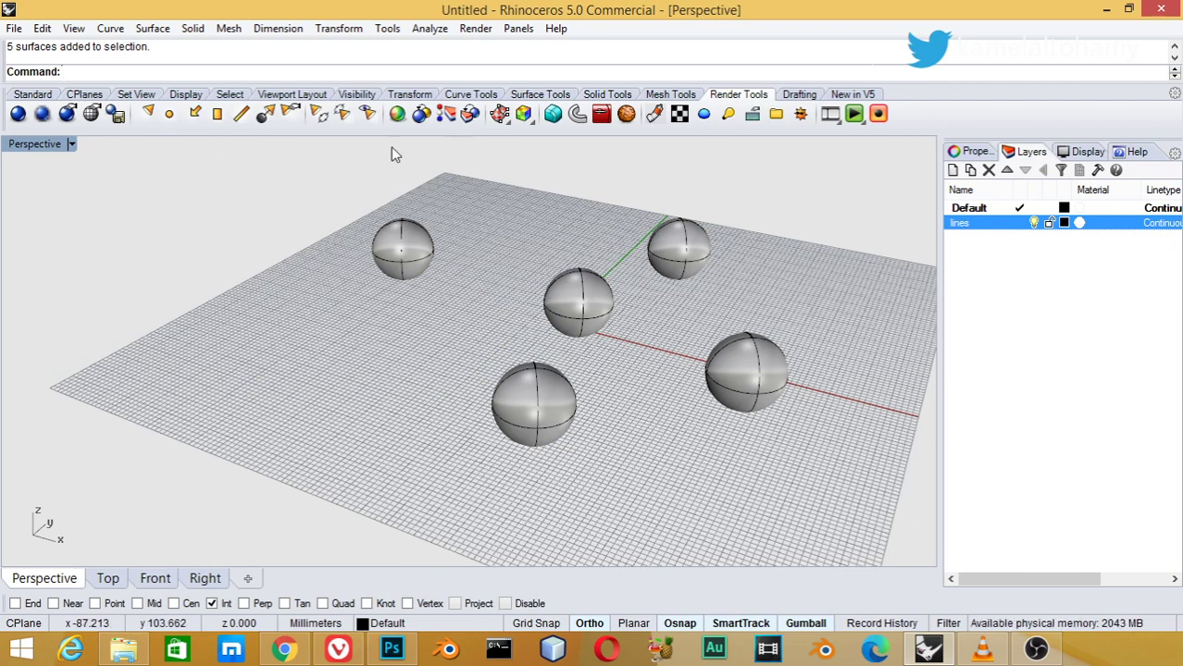
pyautogui.click(110, 29)
pyautogui.moveTo(130, 93)
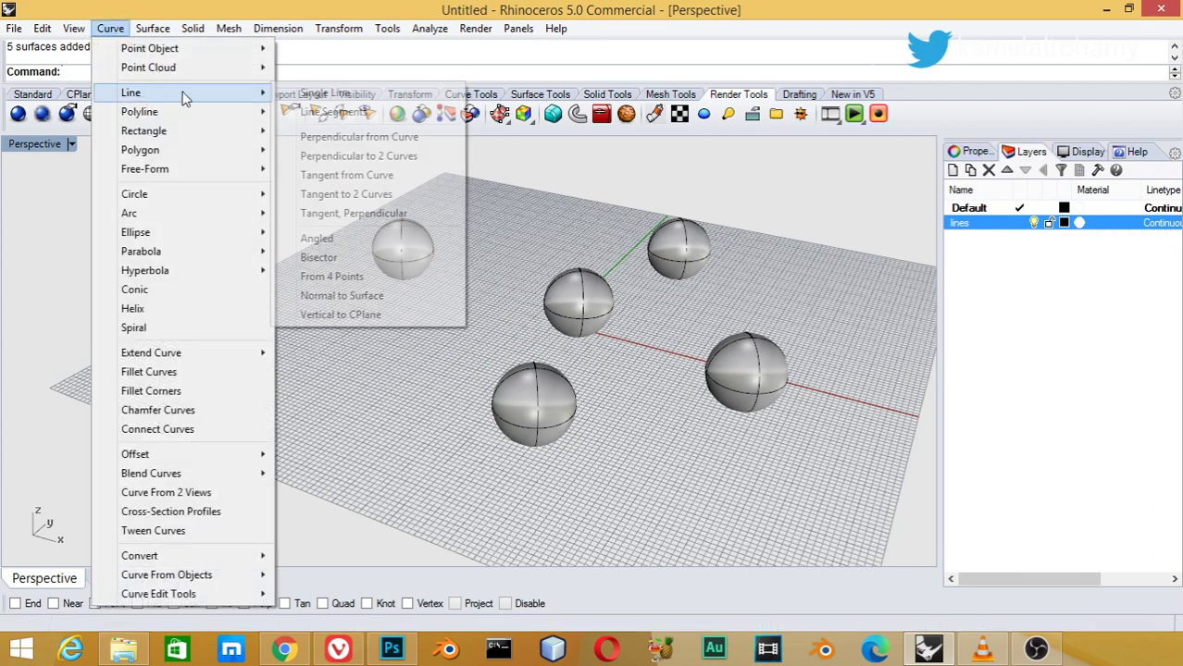
pyautogui.click(317, 97)
pyautogui.click(251, 298)
pyautogui.click(386, 337)
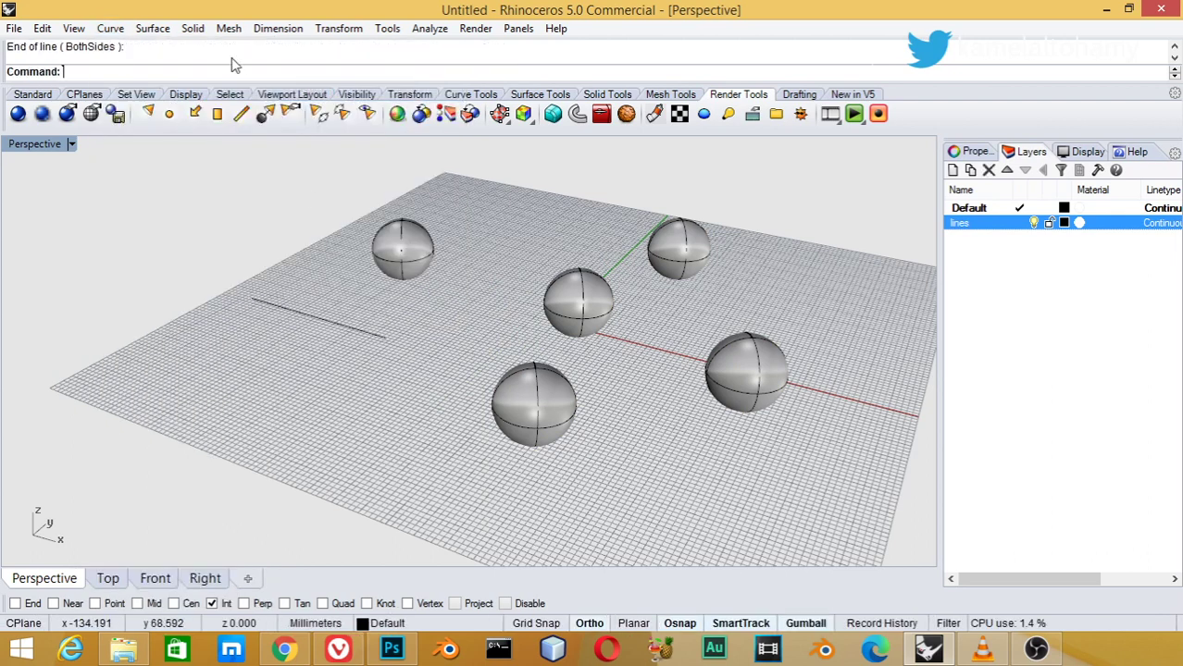
pyautogui.click(42, 28)
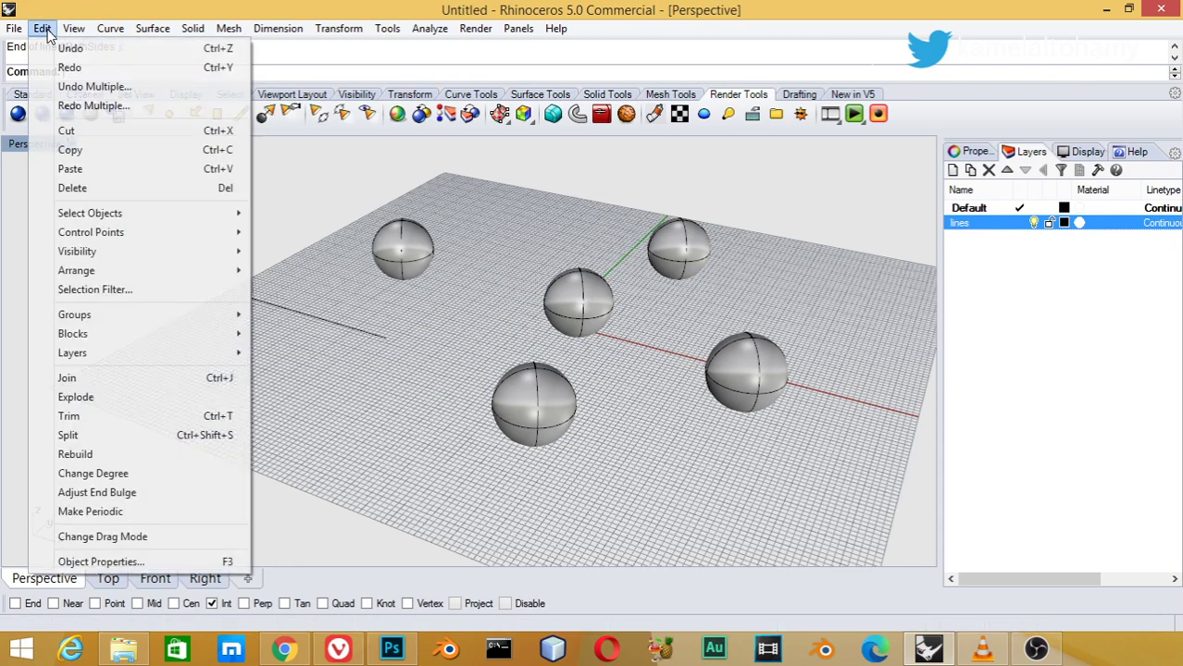
pyautogui.moveTo(90, 213)
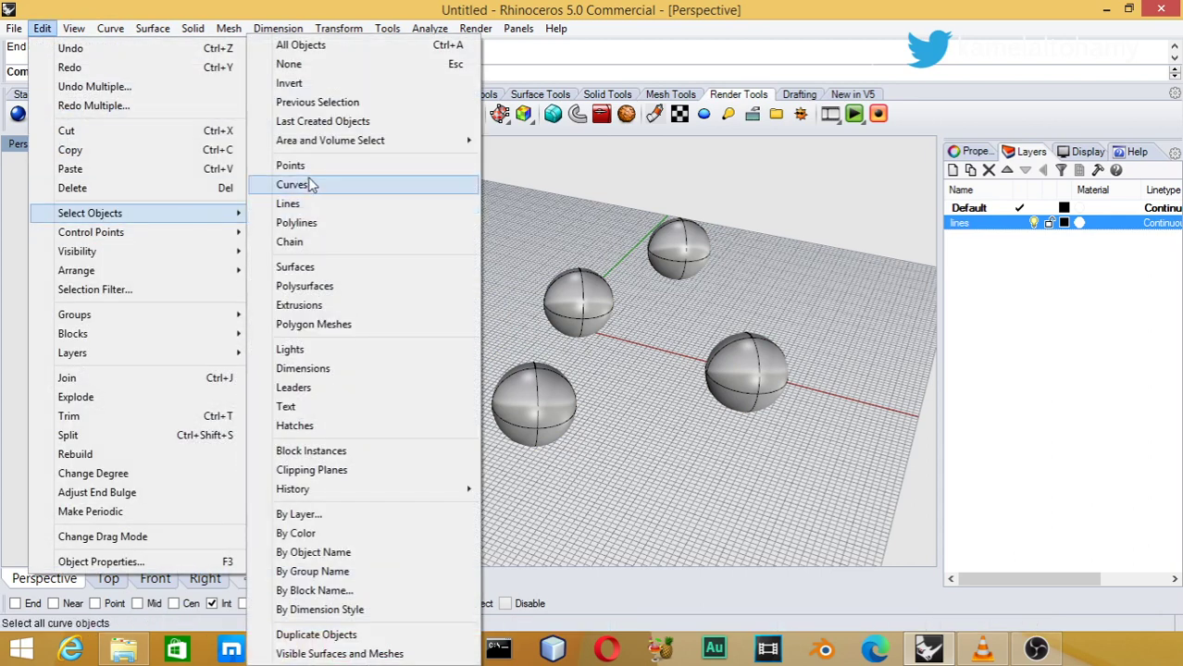
pyautogui.click(310, 185)
pyautogui.click(404, 419)
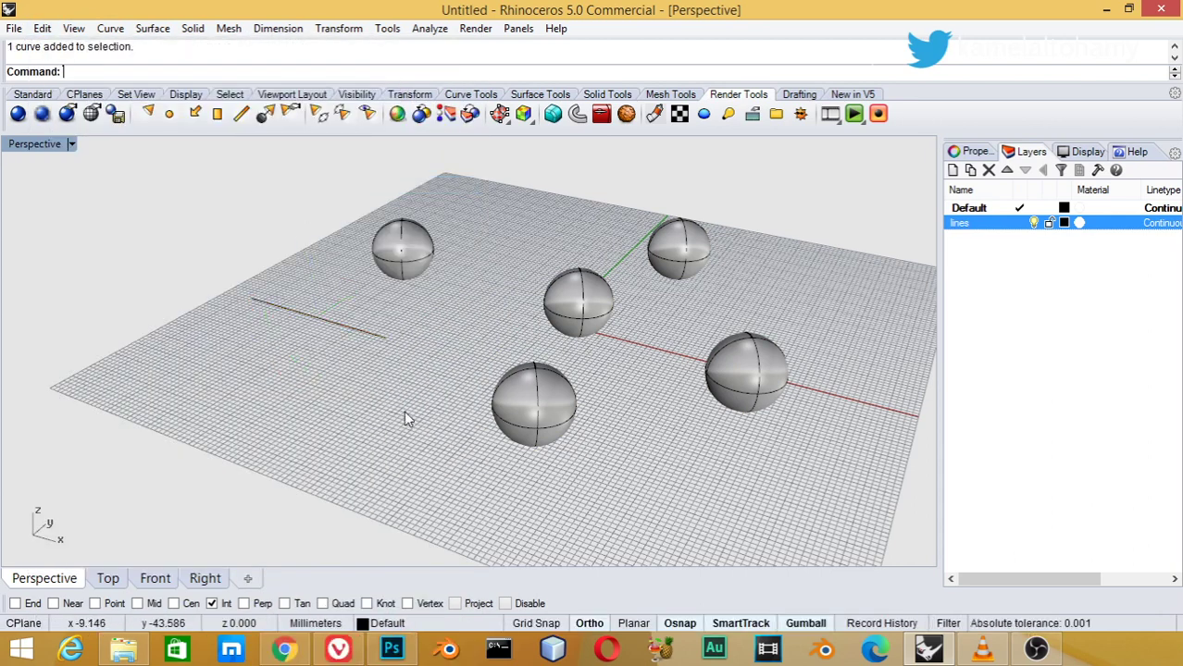
pyautogui.click(43, 28)
pyautogui.moveTo(89, 213)
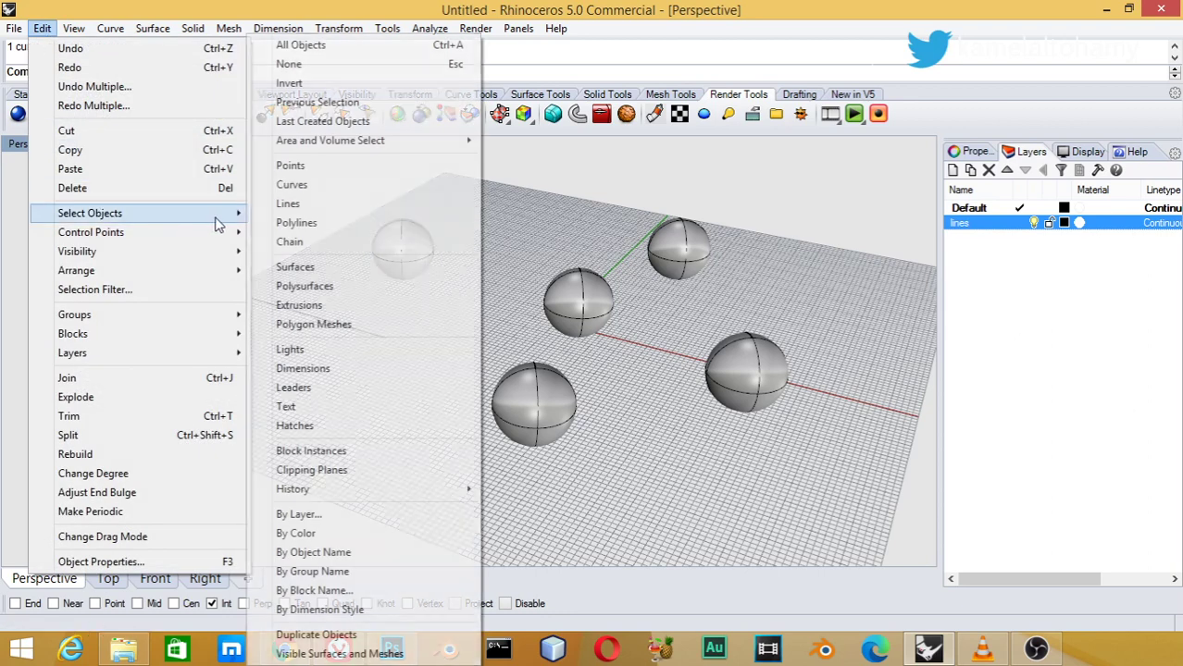
pyautogui.click(328, 286)
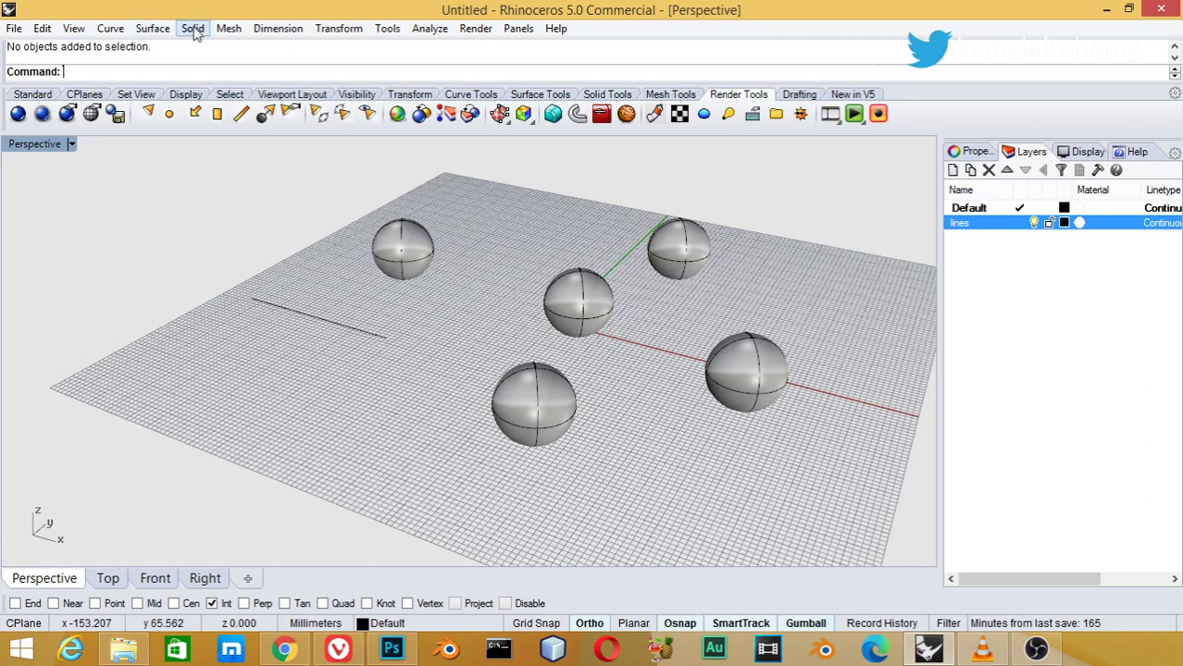
# Draw a square 3-point plane surface at the front-left of the grid
pyautogui.click(153, 28)
pyautogui.moveTo(173, 48)
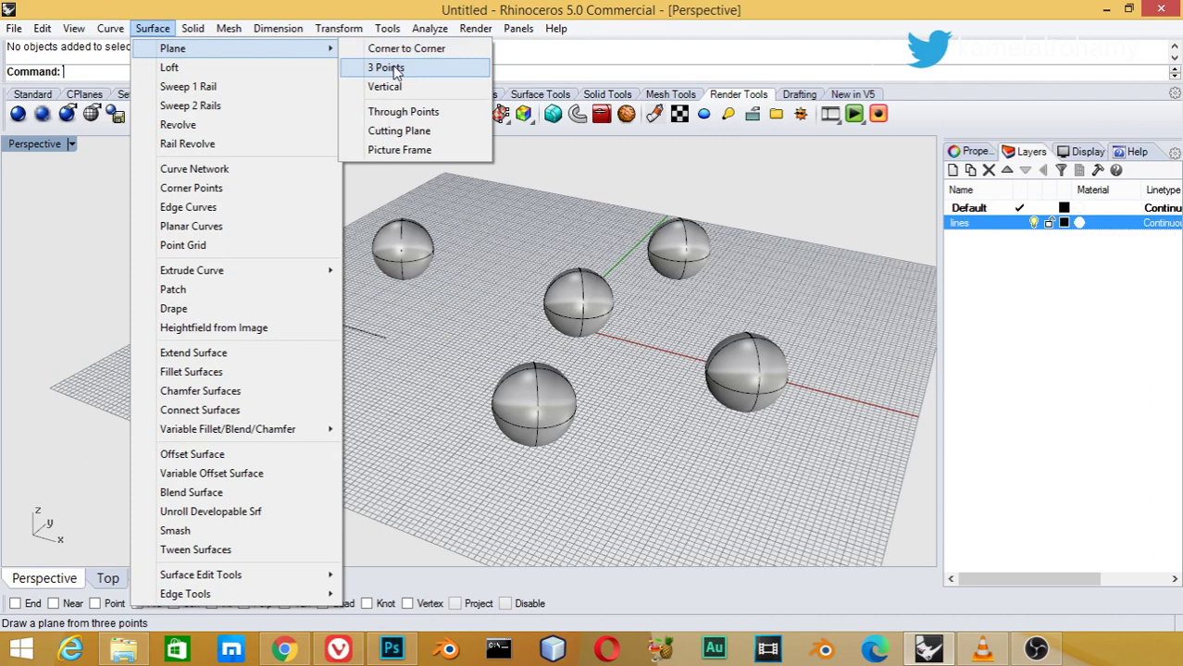
pyautogui.click(395, 68)
pyautogui.click(258, 353)
pyautogui.click(388, 399)
pyautogui.click(263, 487)
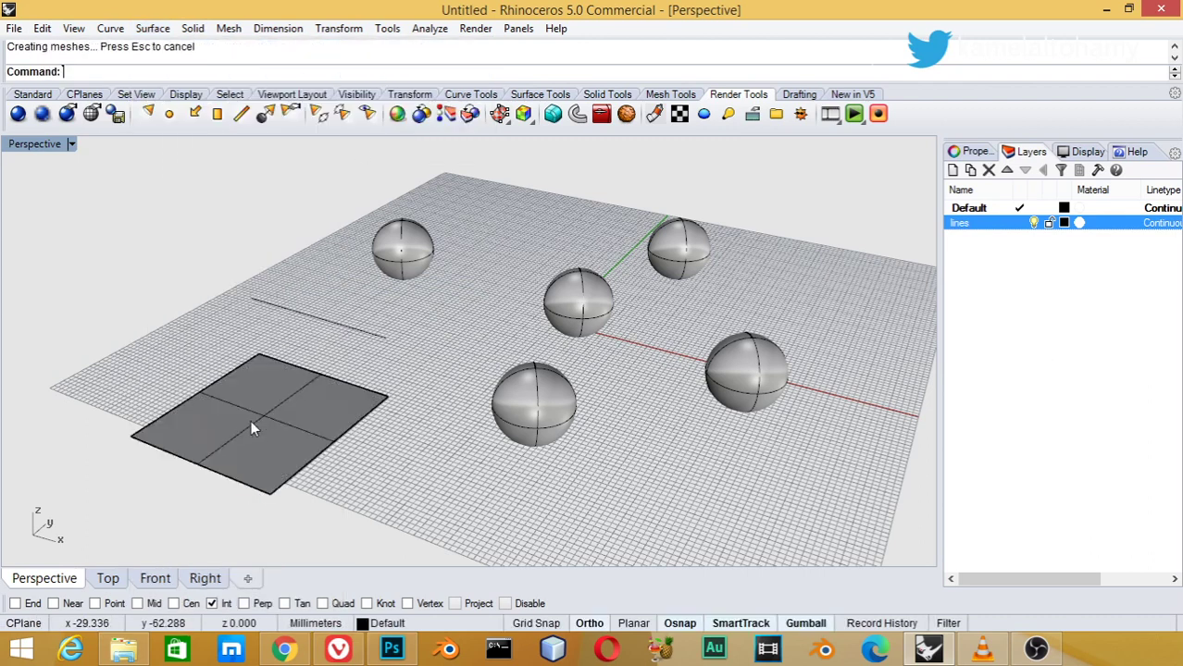
# Extrude the plane's four edges straight up into open-topped box walls
pyautogui.click(251, 421)
pyautogui.click(153, 28)
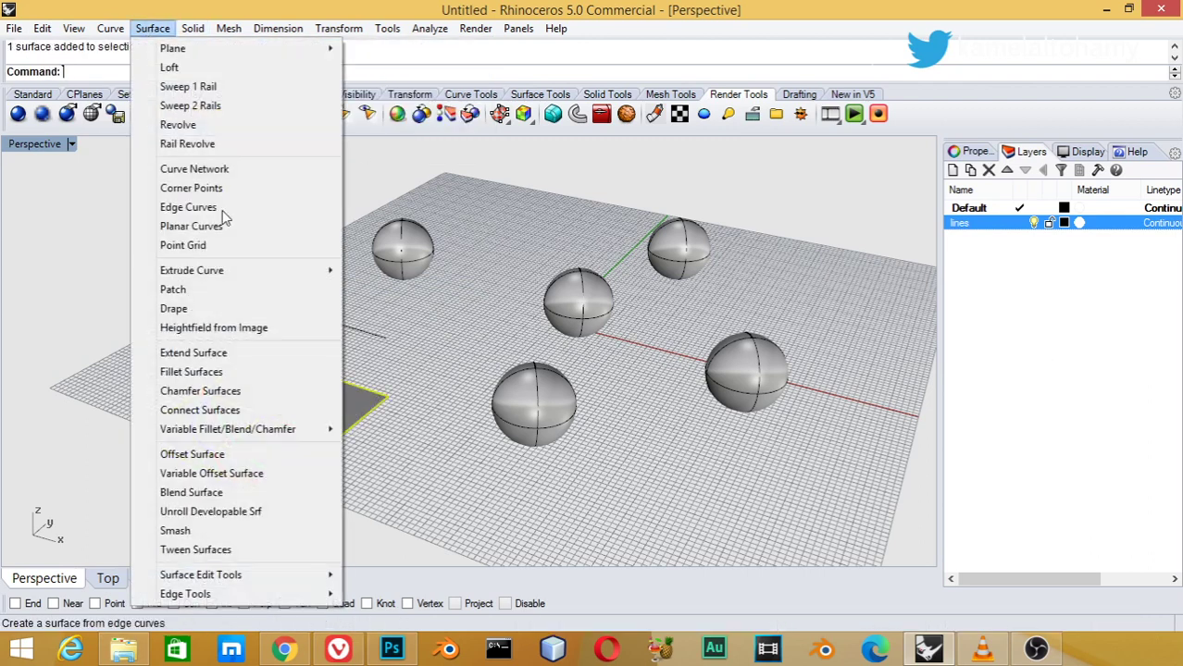
pyautogui.click(370, 271)
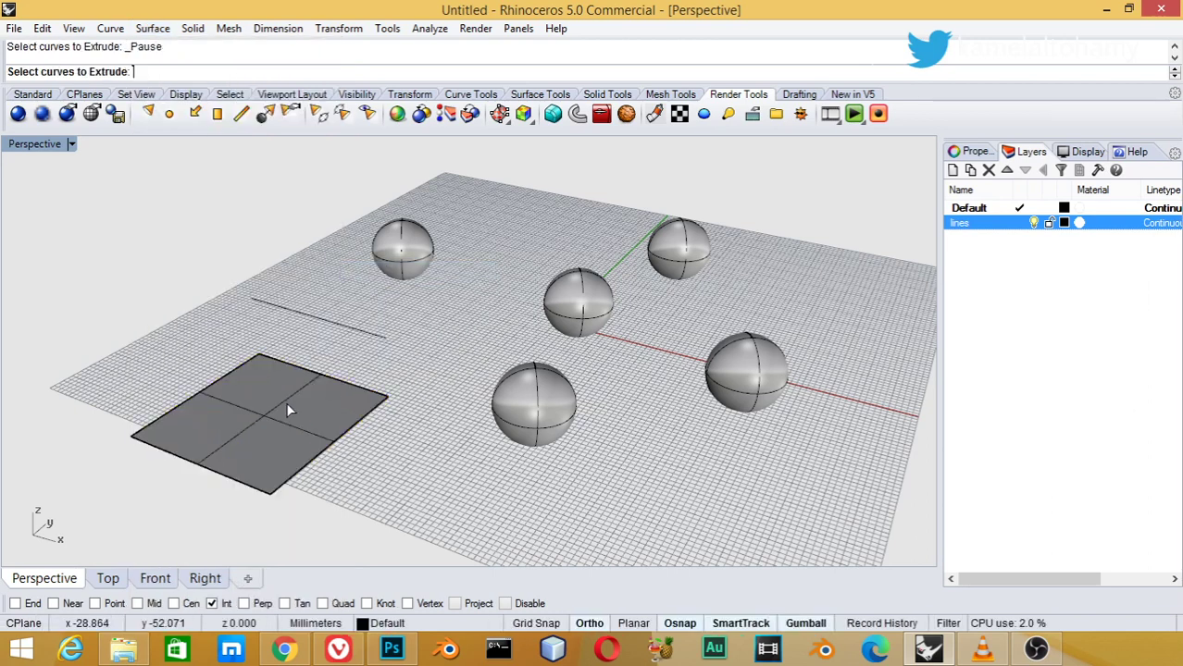
pyautogui.click(366, 388)
pyautogui.click(352, 427)
pyautogui.click(240, 483)
pyautogui.click(208, 391)
pyautogui.press('Return')
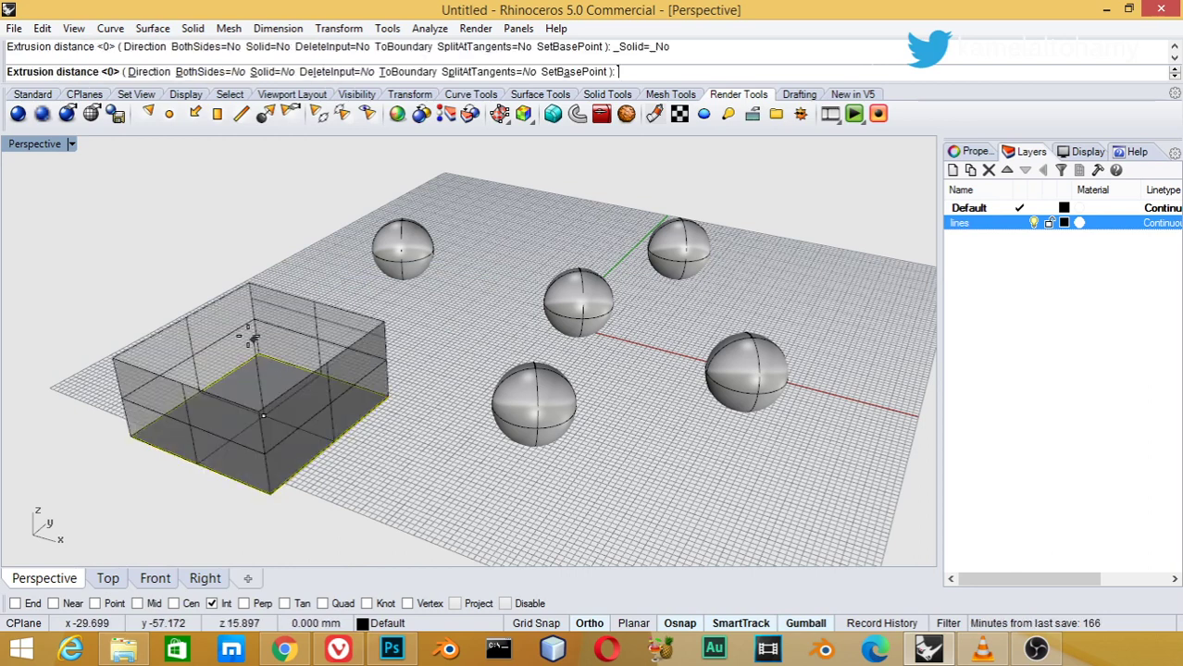
pyautogui.click(246, 274)
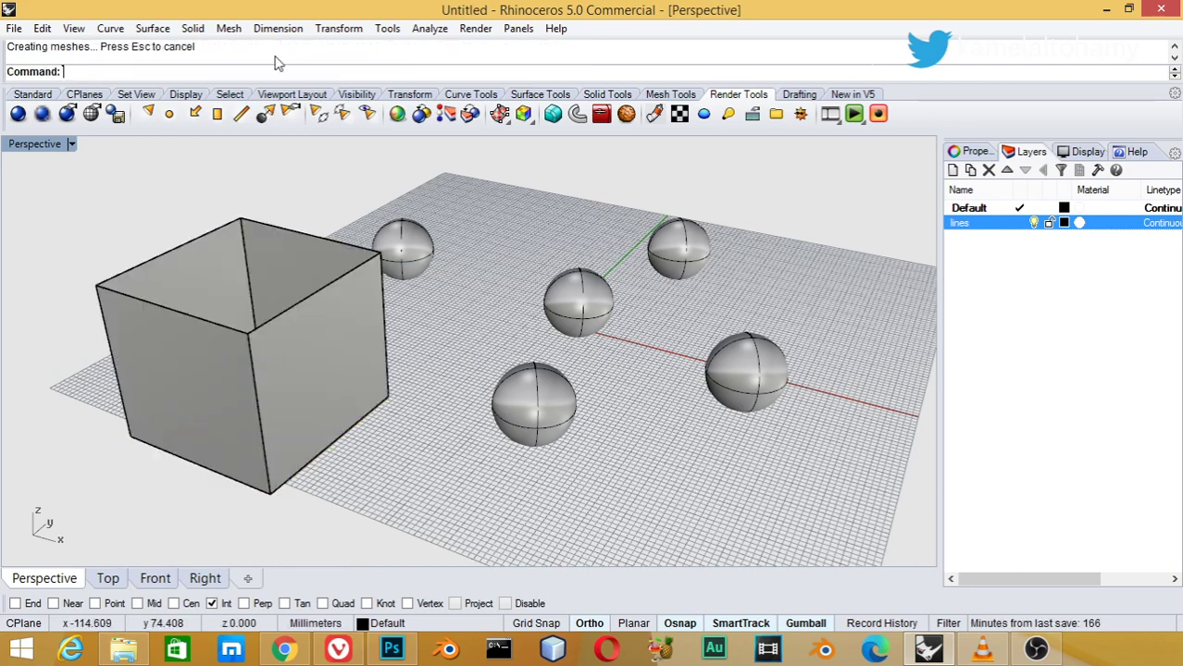
# After an empty type selection, draw a paraboloid solid in front of the right spheres
pyautogui.click(48, 31)
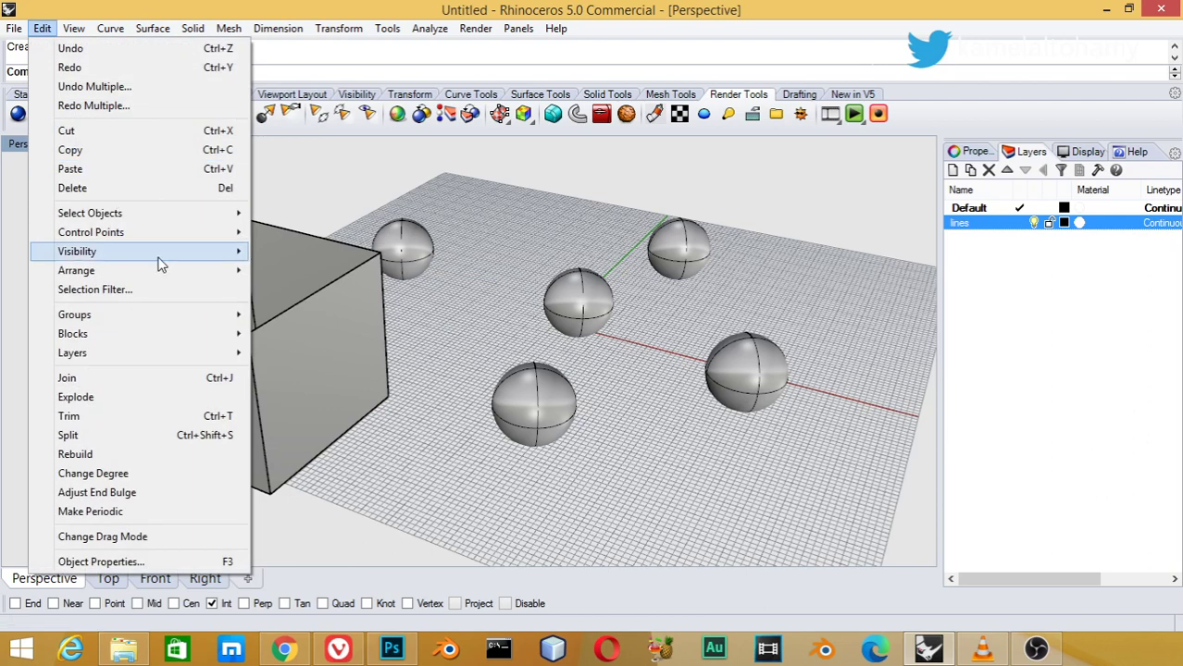
pyautogui.moveTo(90, 213)
pyautogui.click(315, 287)
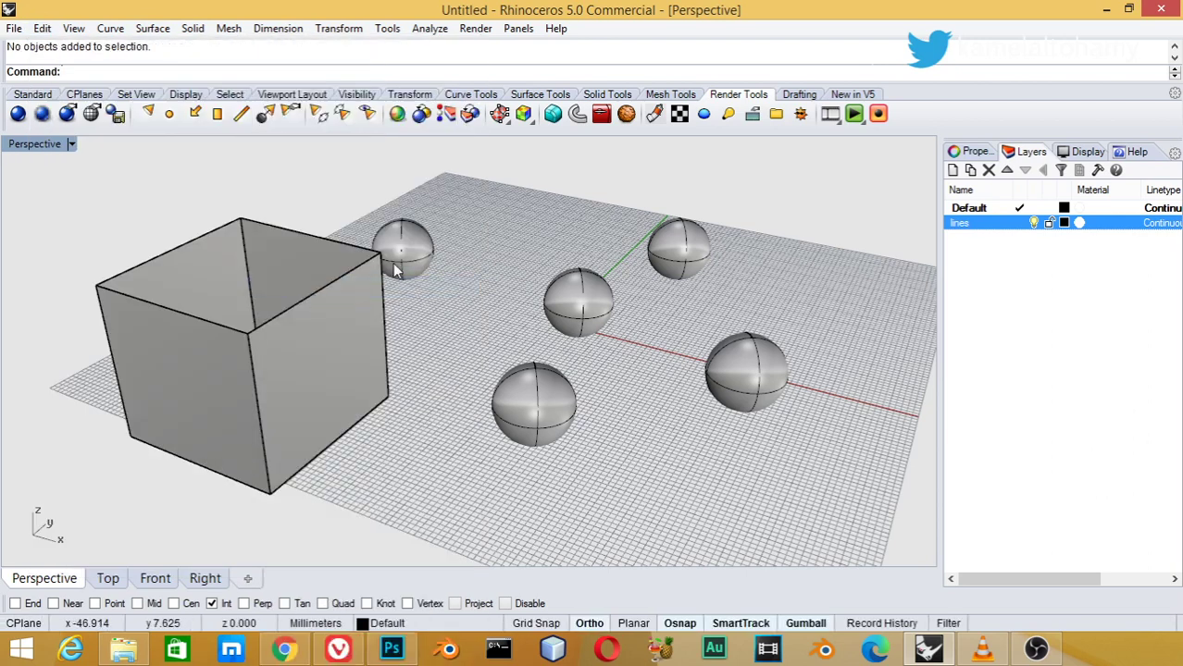
pyautogui.click(192, 29)
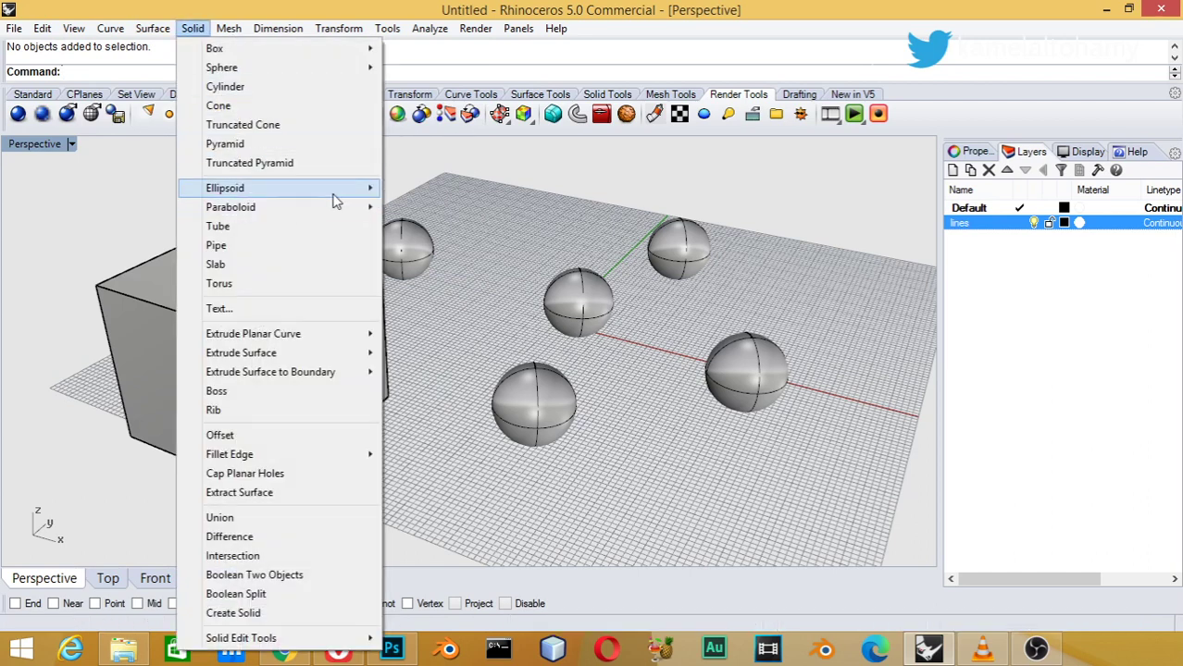
pyautogui.moveTo(231, 207)
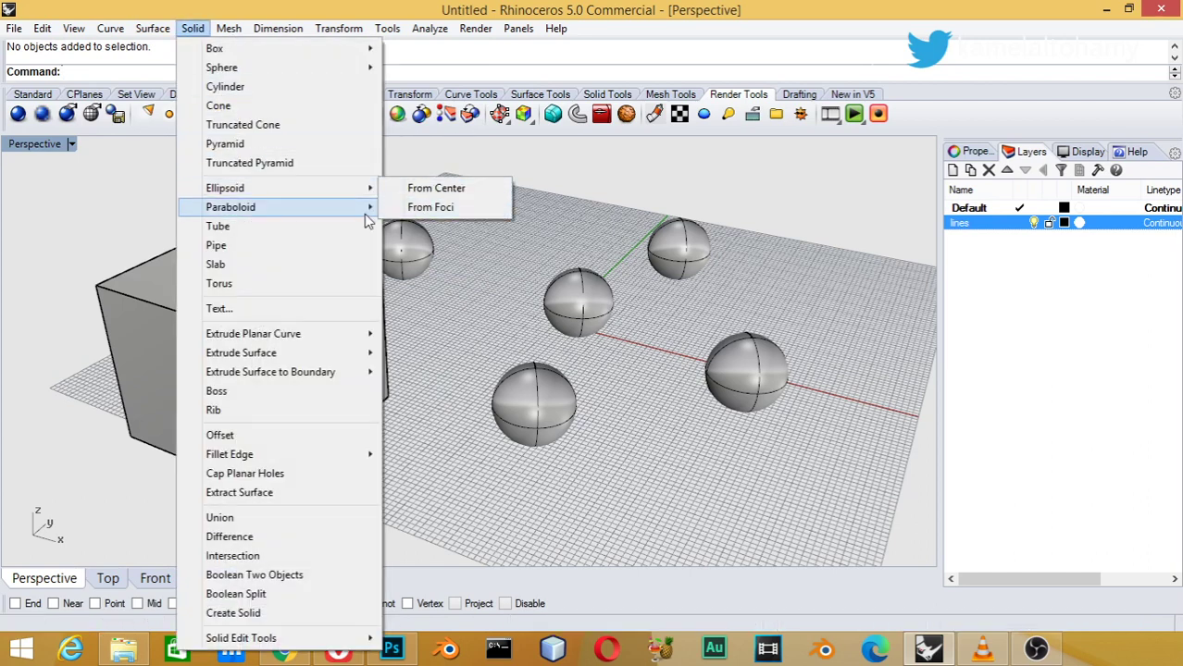
pyautogui.click(421, 209)
pyautogui.click(655, 472)
pyautogui.click(687, 491)
pyautogui.click(655, 505)
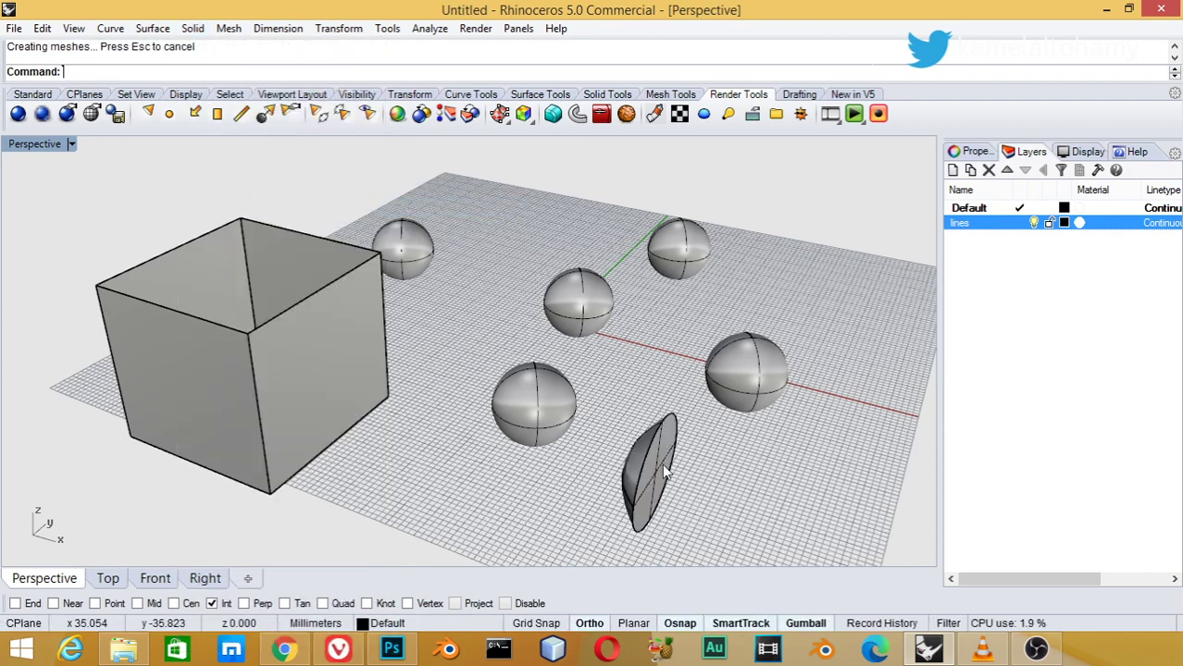
pyautogui.click(231, 96)
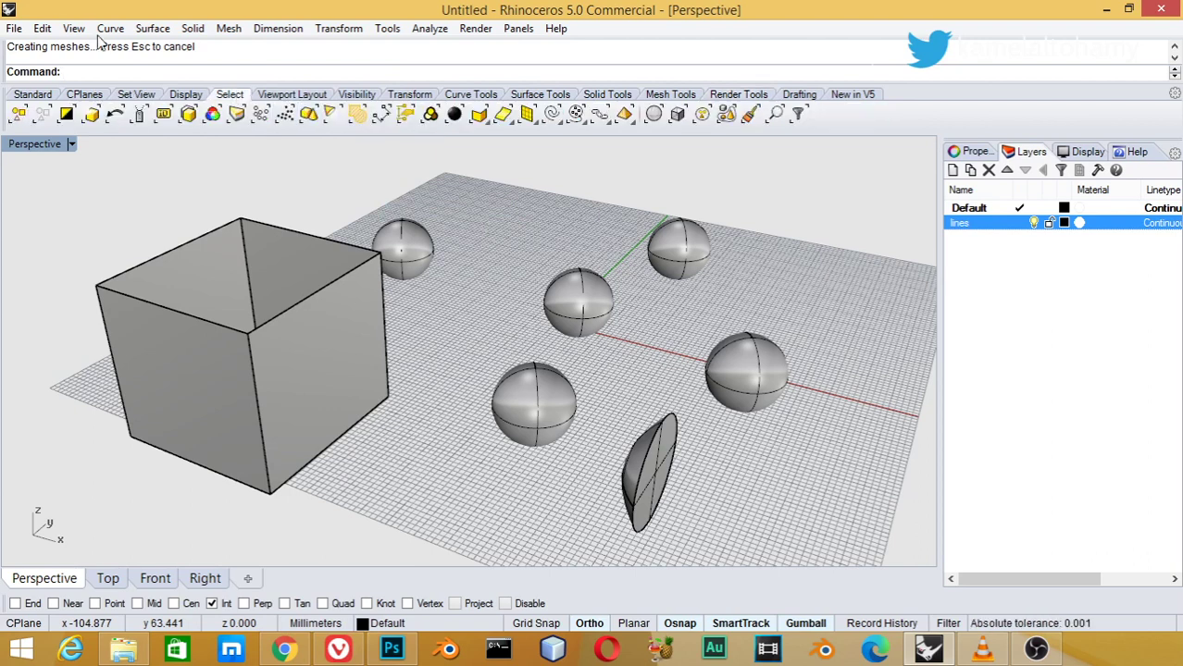
# Select all polysurfaces and drag the paraboloid right along X with the gumball
pyautogui.click(42, 29)
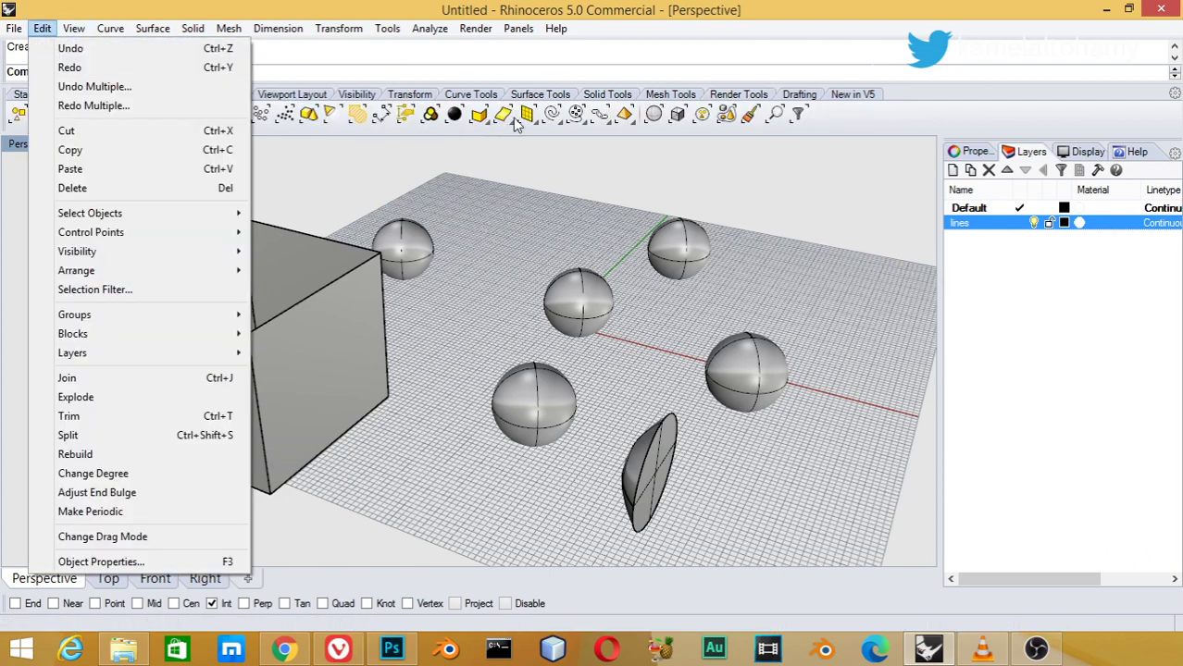
pyautogui.moveTo(90, 213)
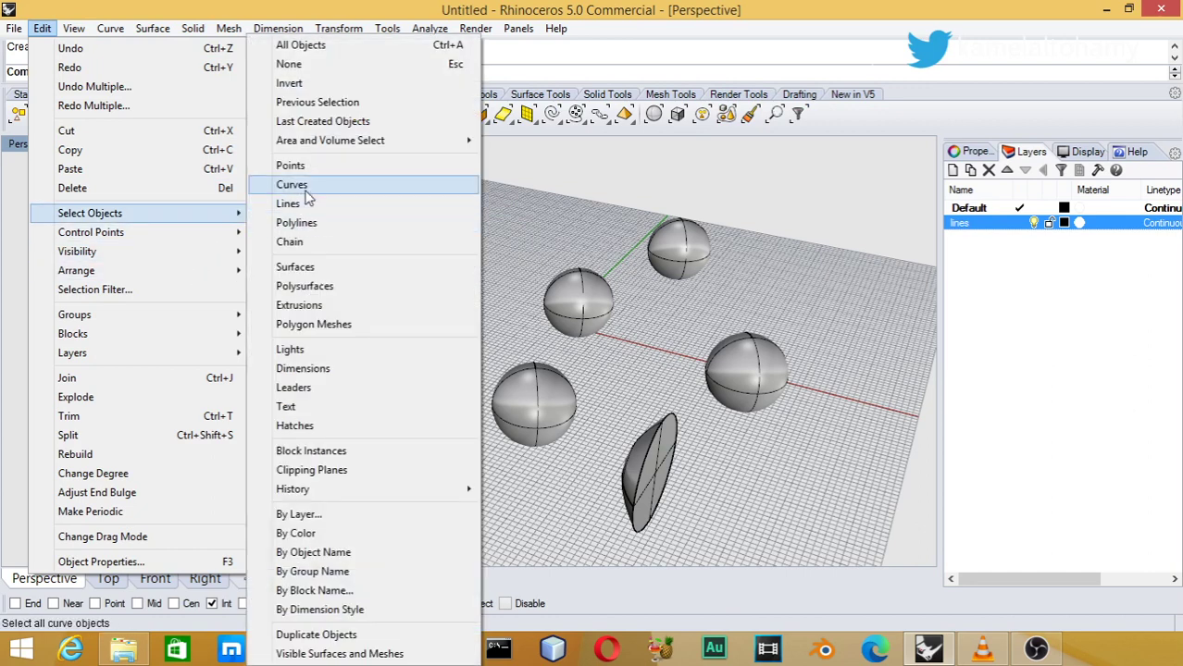
pyautogui.click(321, 287)
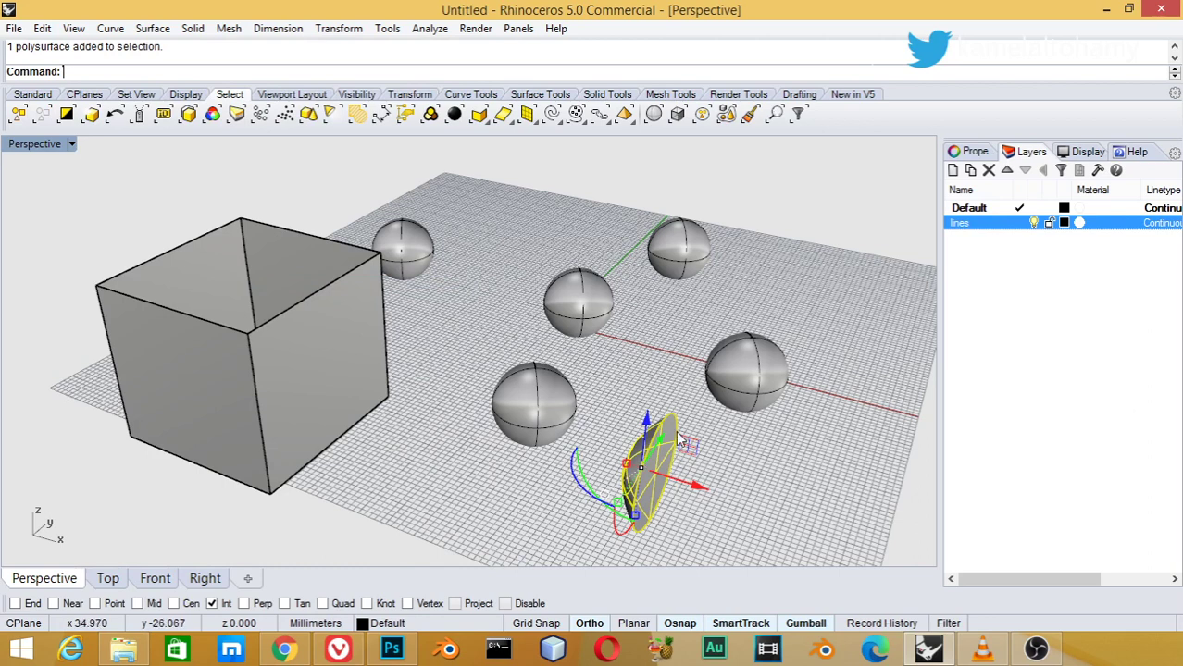
pyautogui.moveTo(696, 486); pyautogui.dragTo(746, 502)
pyautogui.click(541, 488)
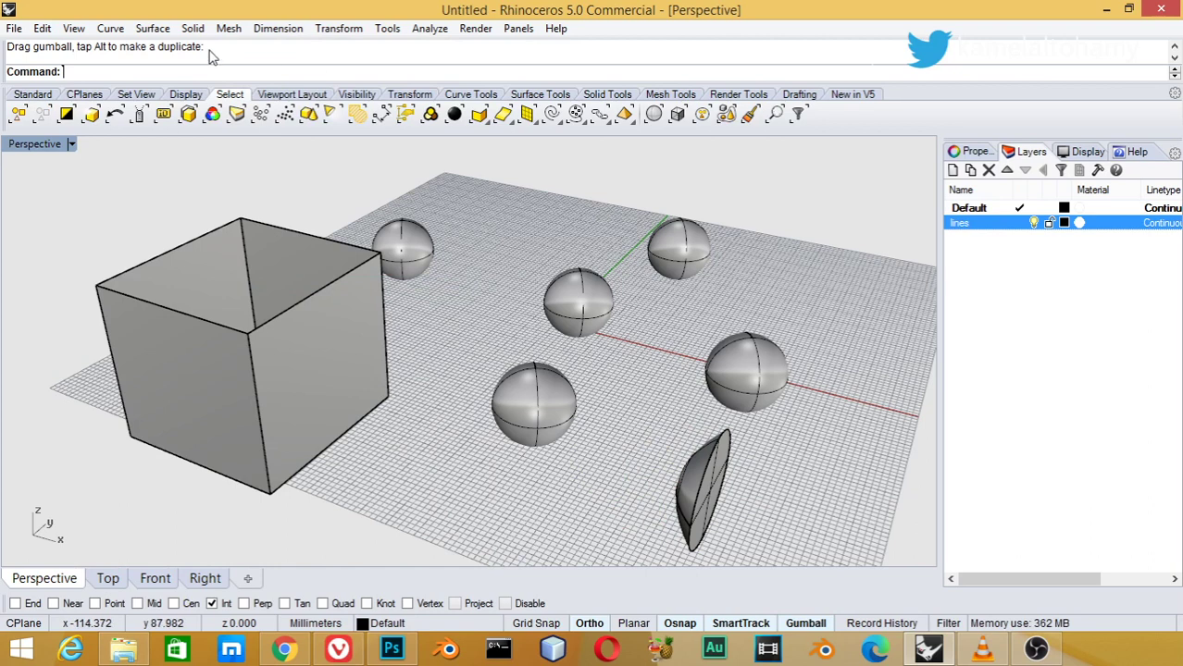
# Select all surfaces, the box and spheres, then clear the selection
pyautogui.click(44, 29)
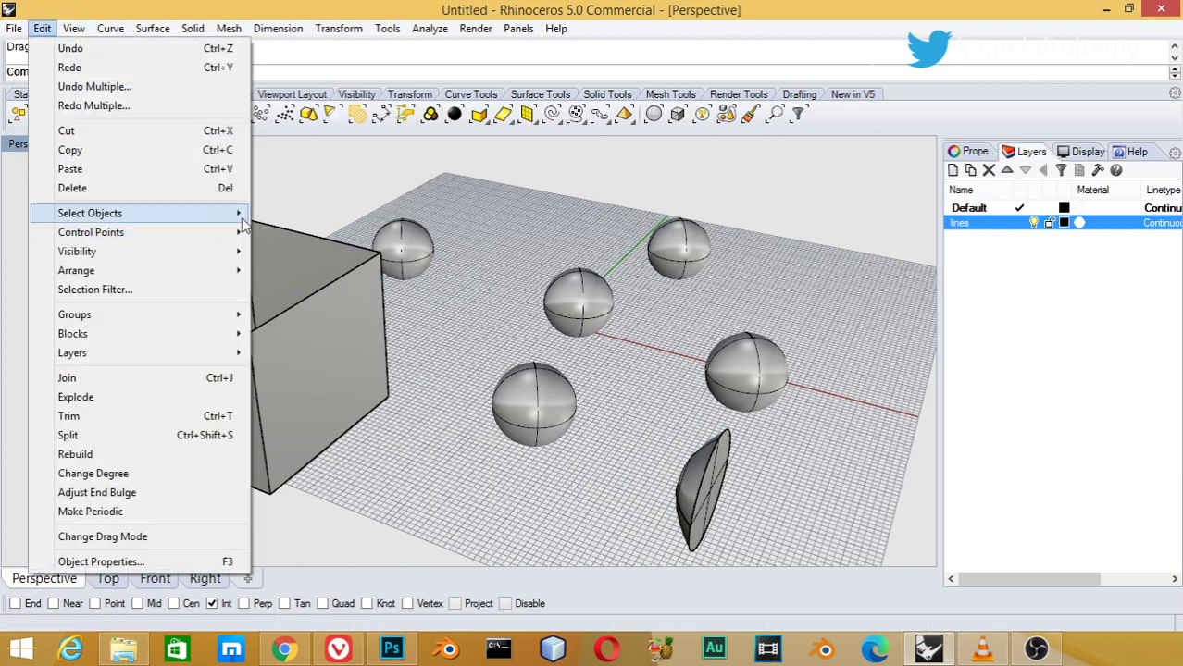
pyautogui.moveTo(89, 213)
pyautogui.click(315, 267)
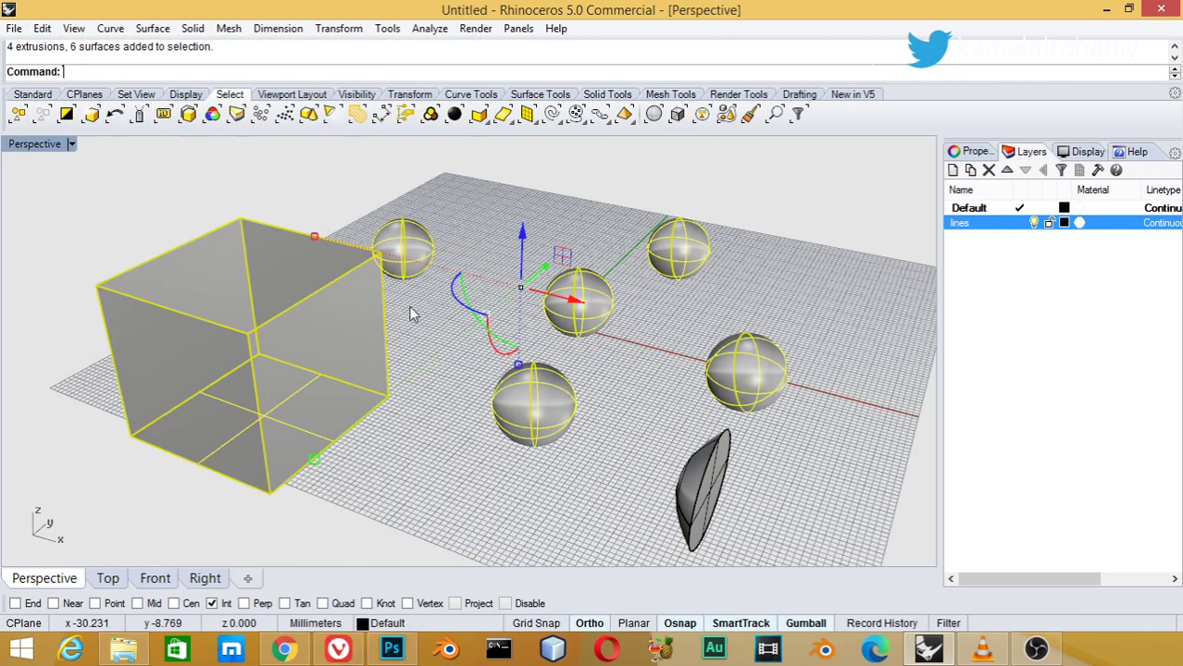
pyautogui.click(530, 507)
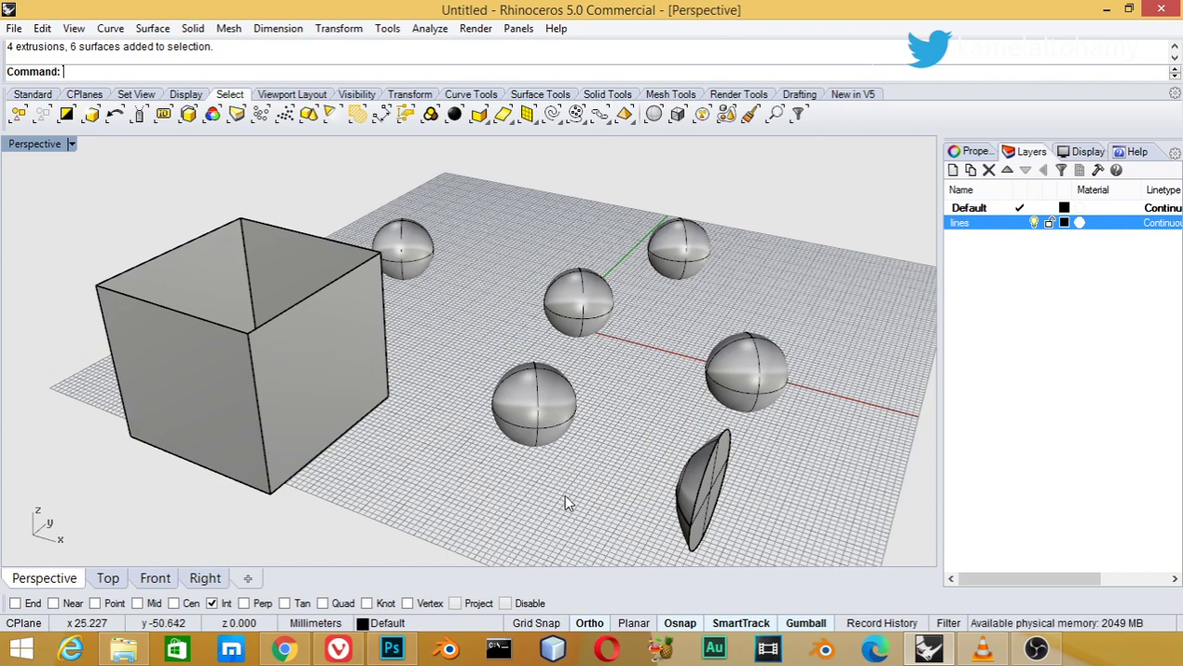